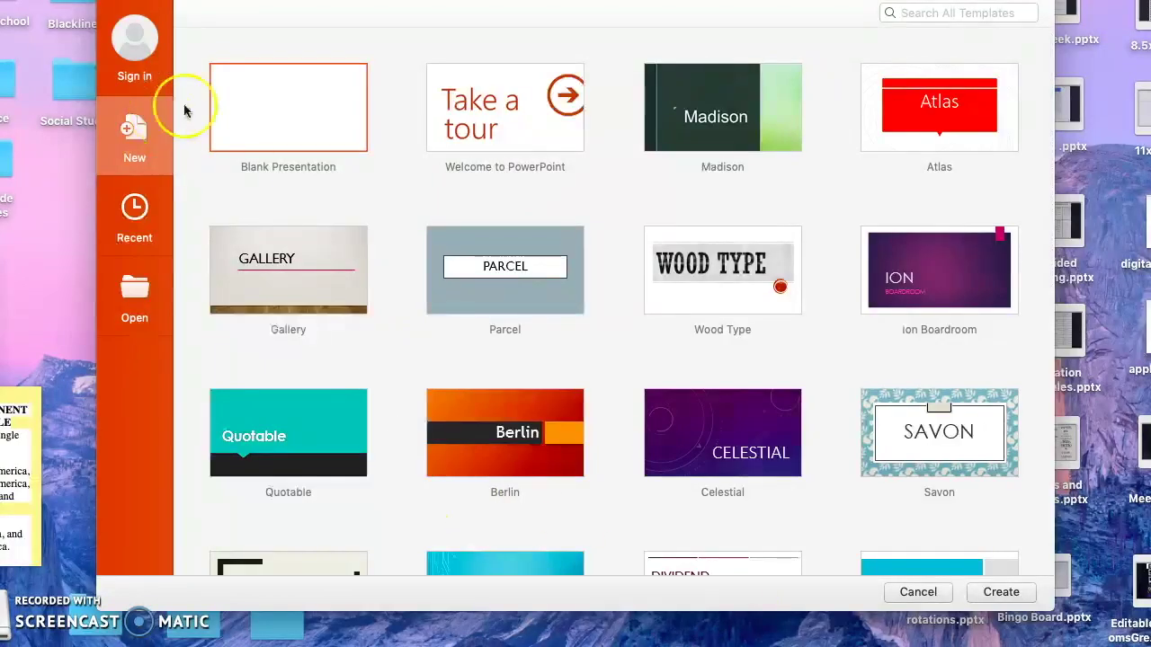
- Create a blank presentation from the template gallery and maximize its window
double_click(288, 118)
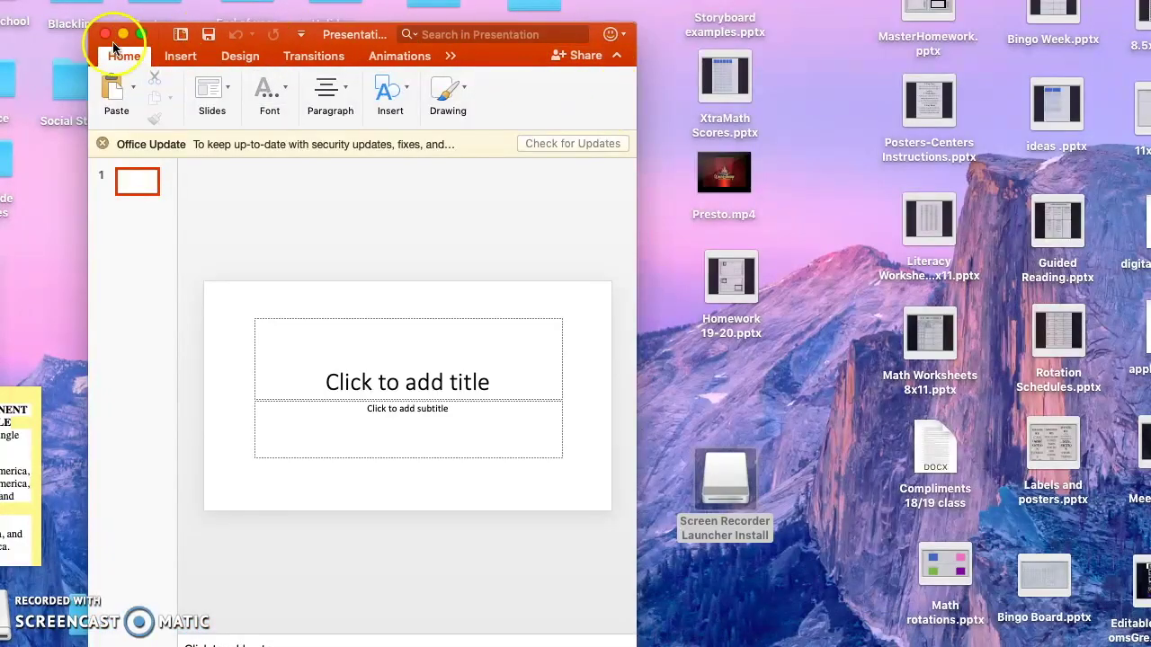
left_click(140, 33)
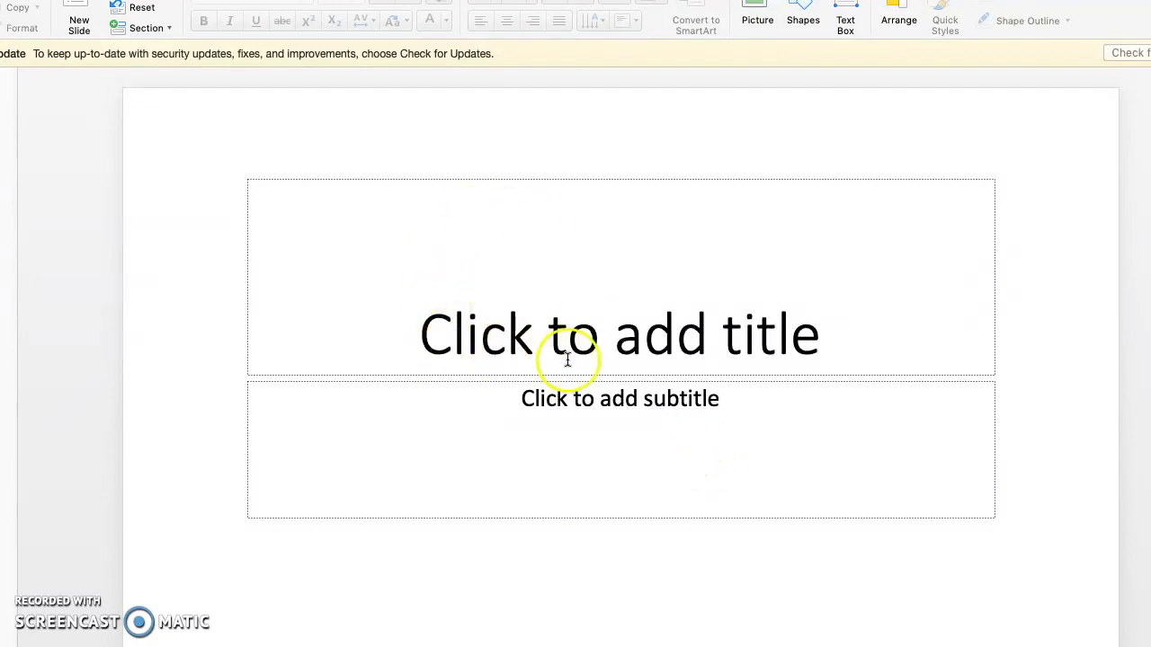
- Apply the Blank layout to the first slide
left_click(135, 2)
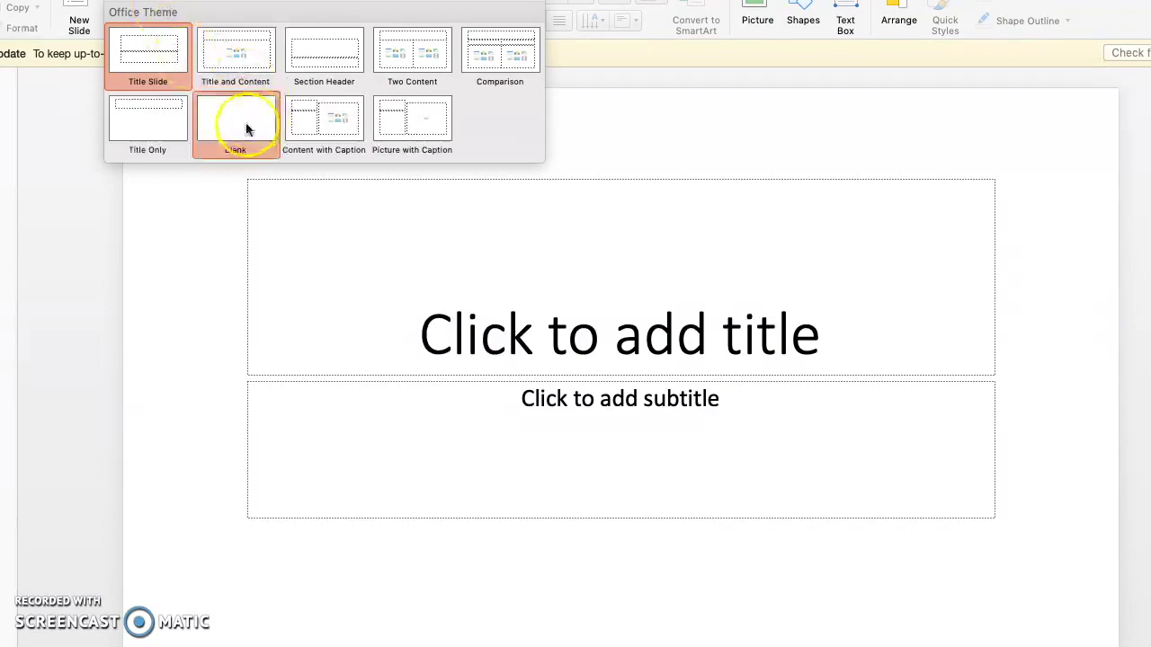
left_click(244, 132)
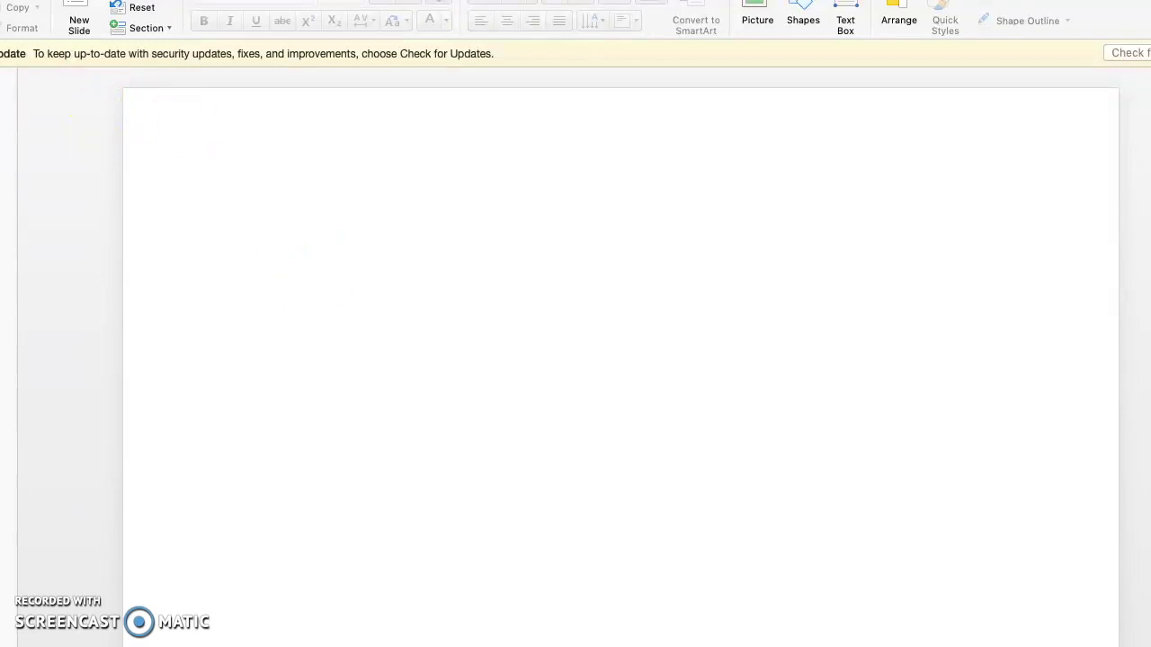
- Insert a 5-column, 6-row table and drag its corners out to span the whole slide
left_click(36, 0)
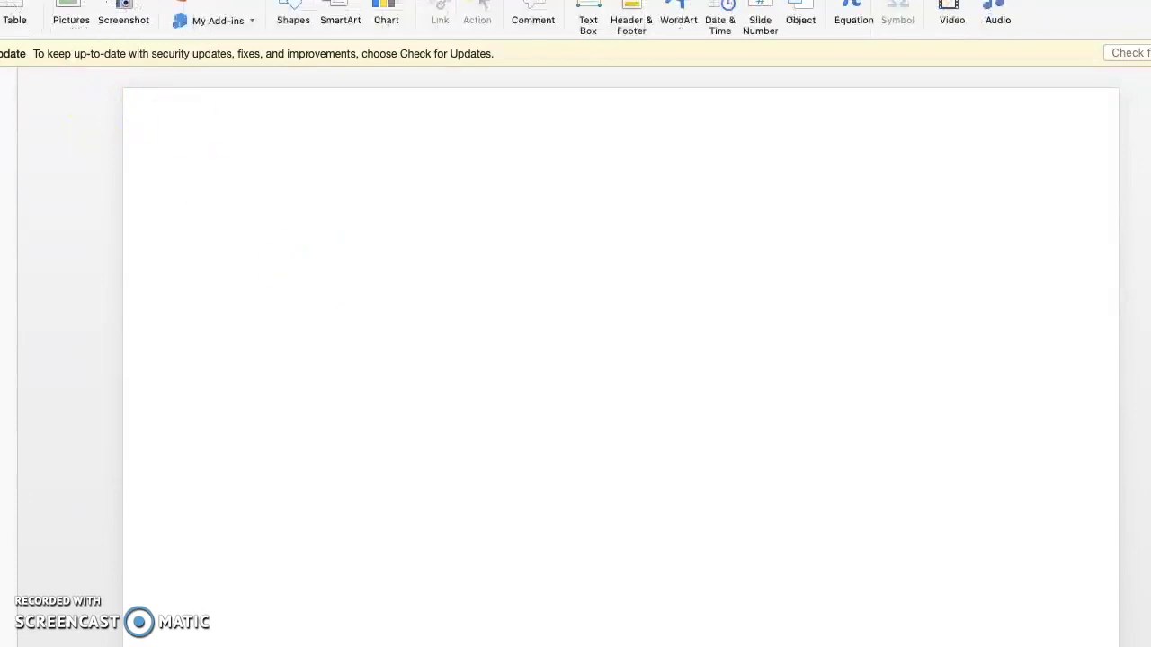
left_click(7, 9)
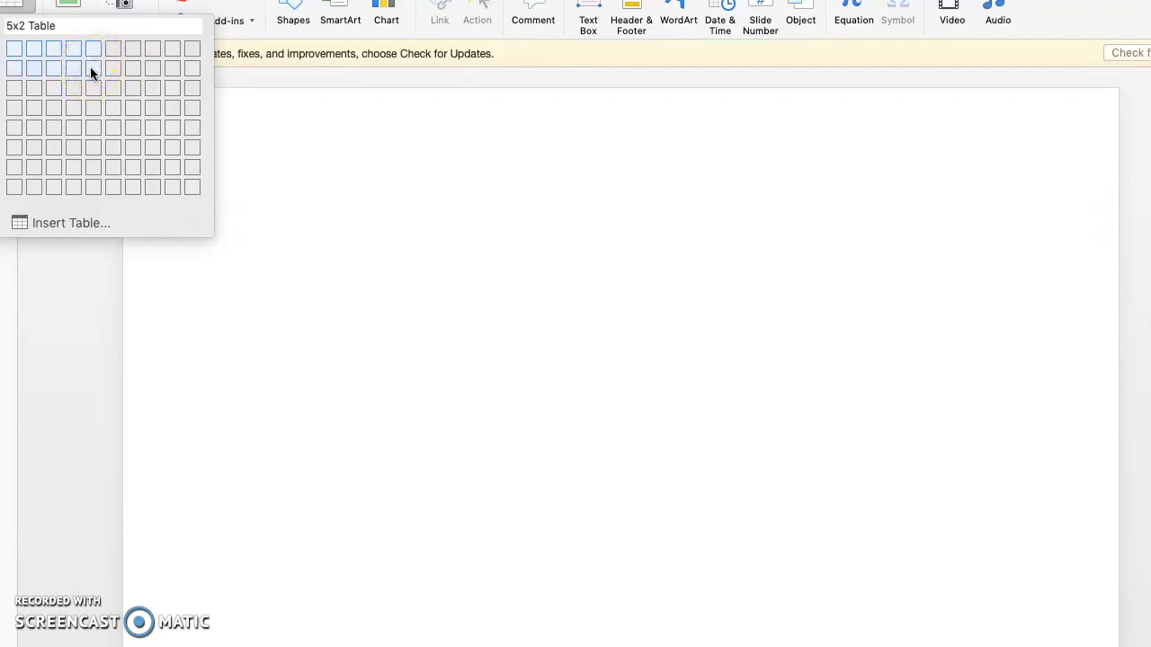
left_click(92, 144)
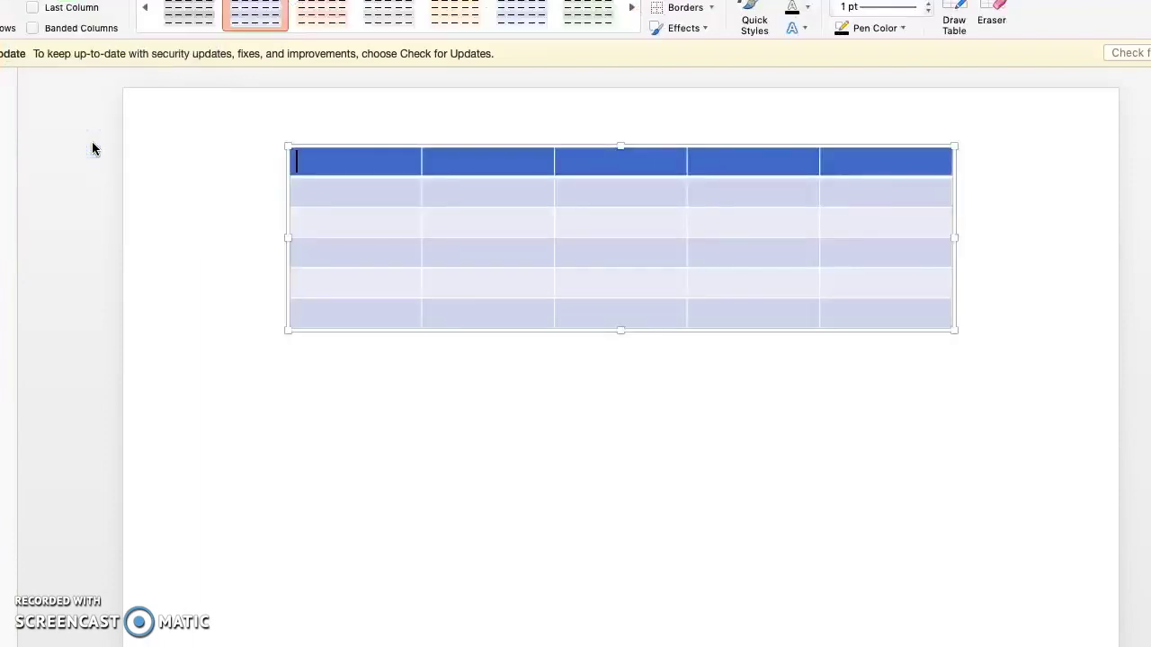
left_click_drag(288, 147, 125, 90)
left_click_drag(957, 333, 1117, 642)
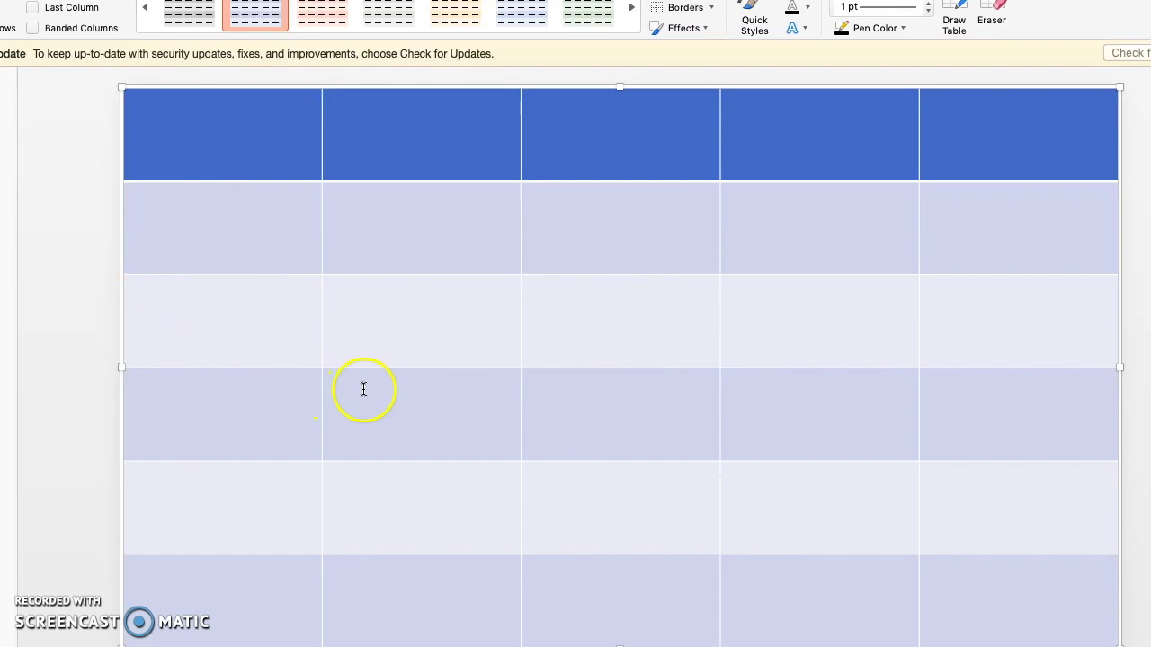
- Type the headers Summer, Fall, Winter, End of the Year and Freedom across the top row
left_click(222, 150)
type("Summer\t")
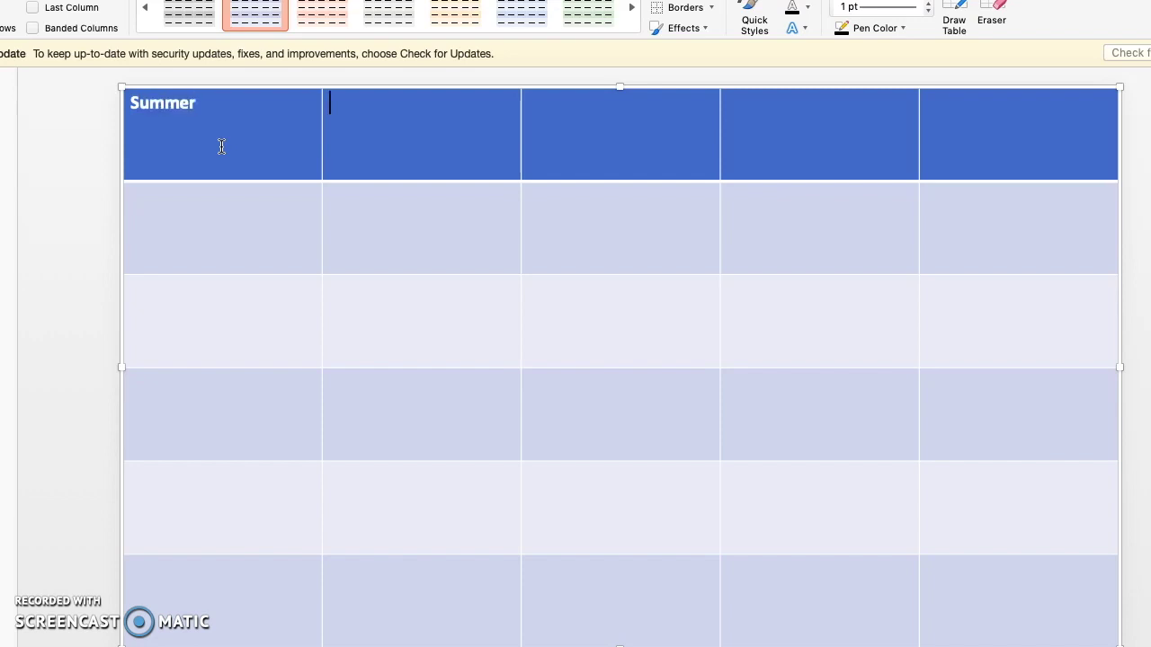
type("Fall\t")
type("Winte")
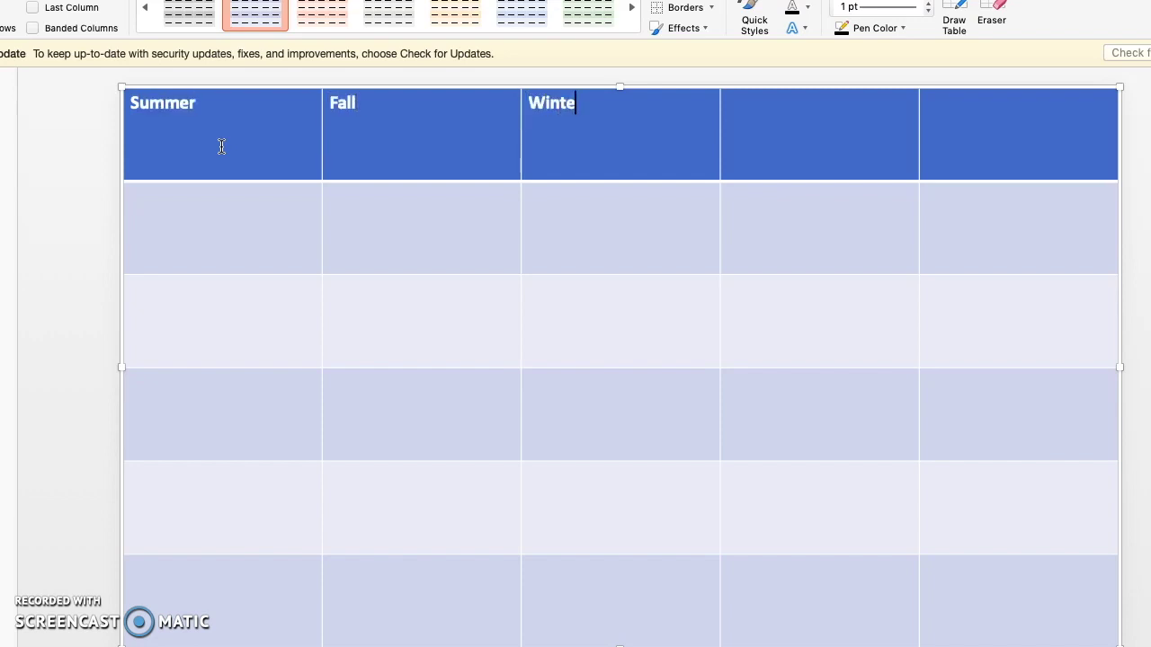
type("r\tEnd of the ")
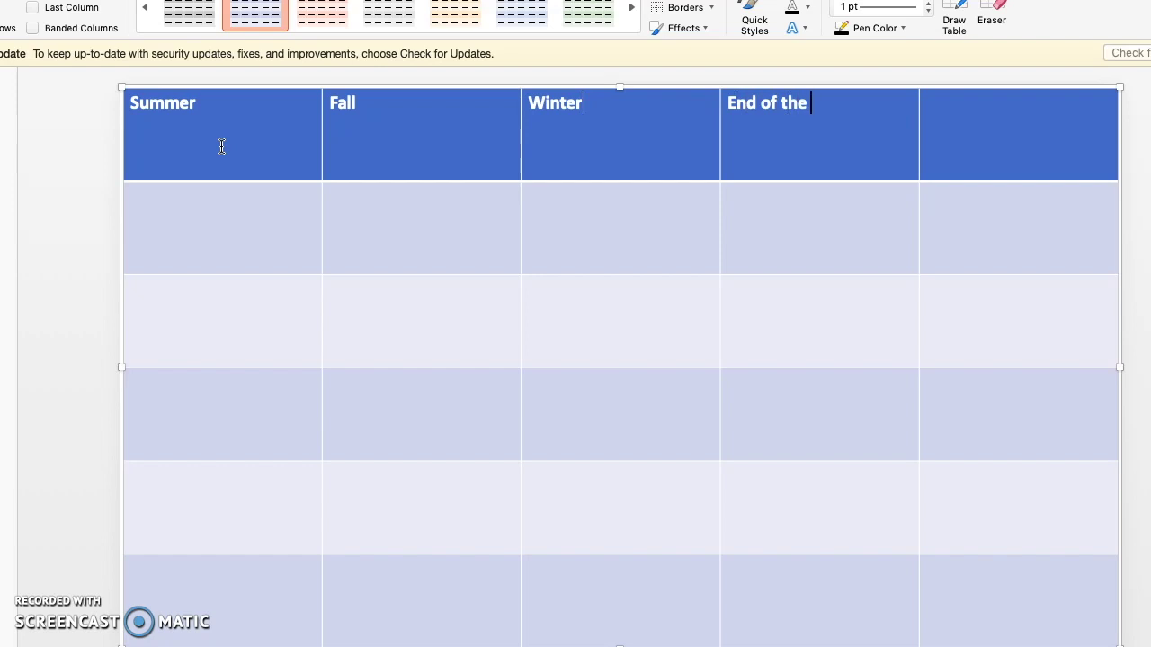
type("Year\tFreedom!")
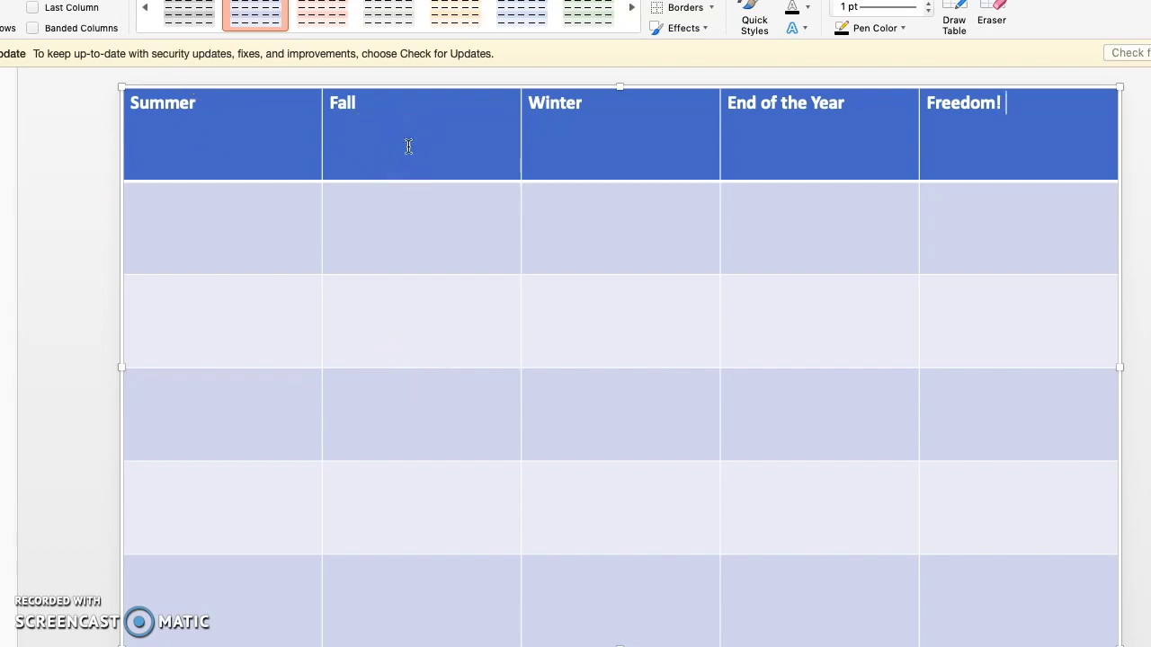
- Enter the 100–500 point values down the Summer and Fall columns
left_click(387, 219)
left_click(287, 220)
type("200")
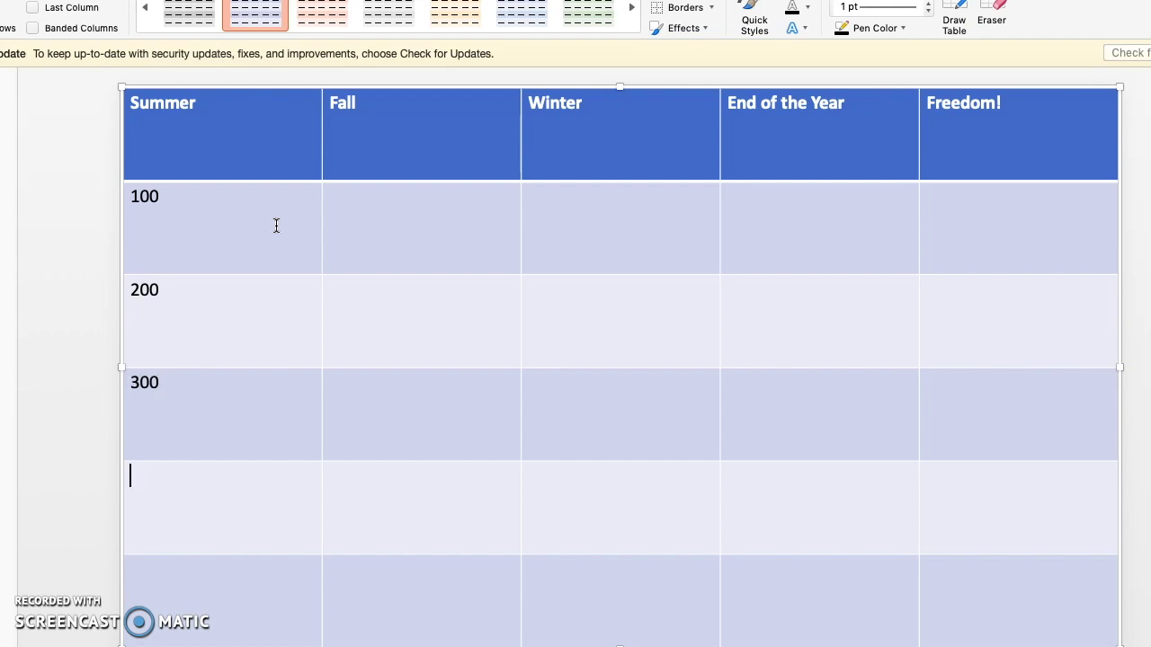
type("400")
type("500")
left_click(368, 225)
type("1")
left_click(417, 303)
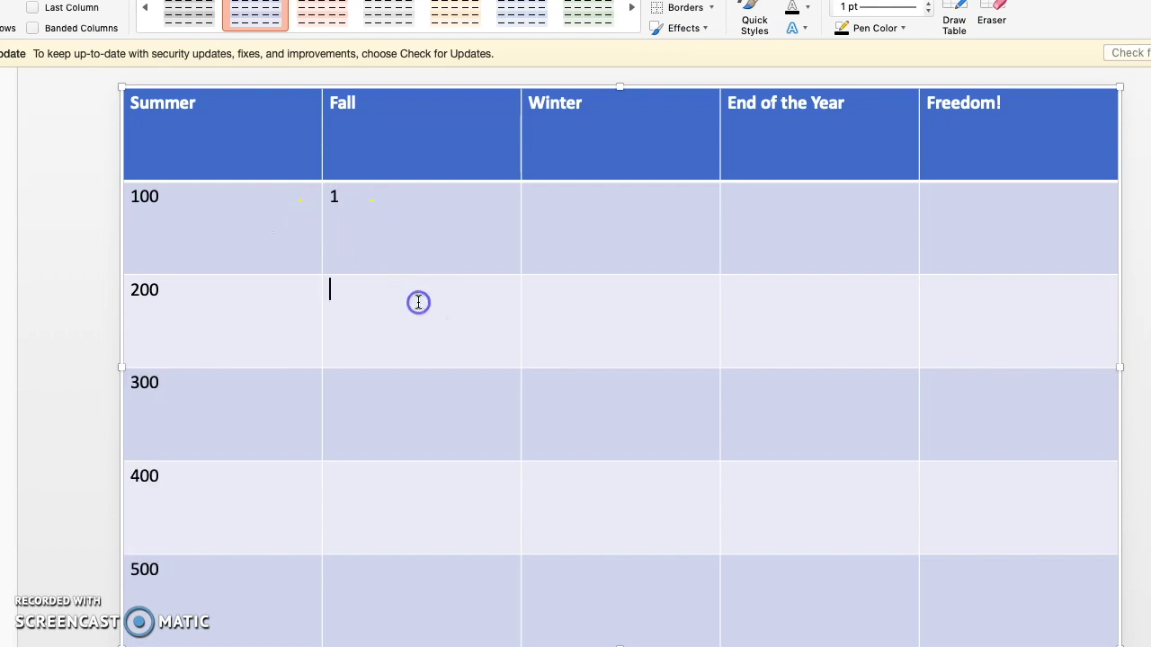
type("2")
left_click(399, 408)
type("3")
left_click(395, 501)
type("4")
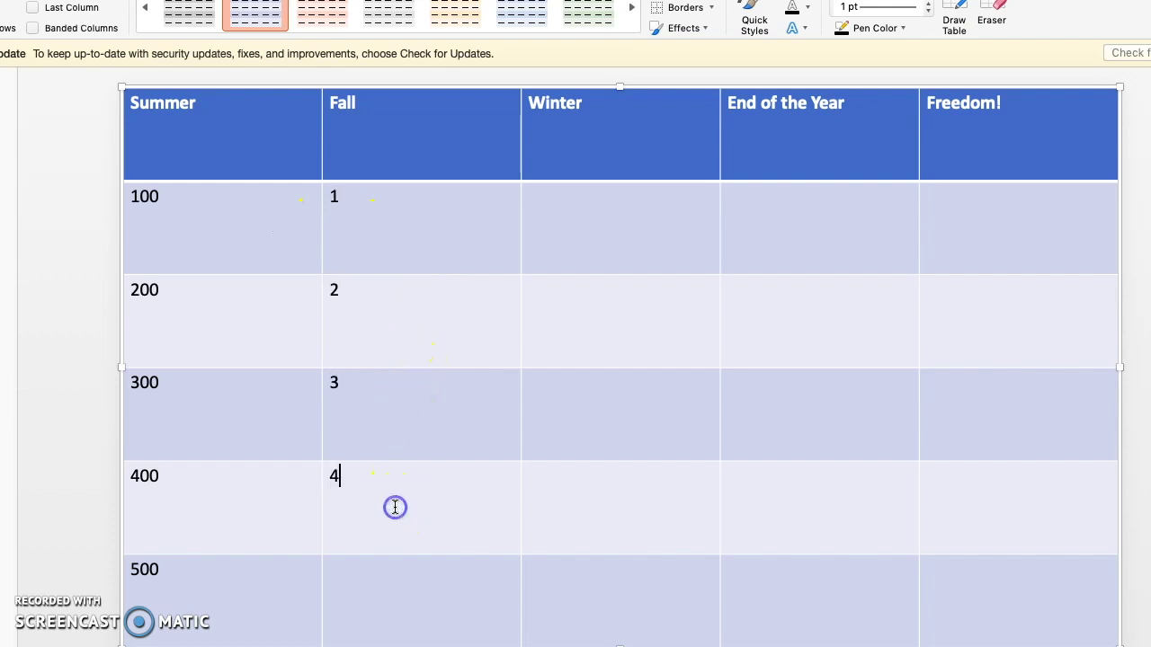
left_click(406, 594)
type("5")
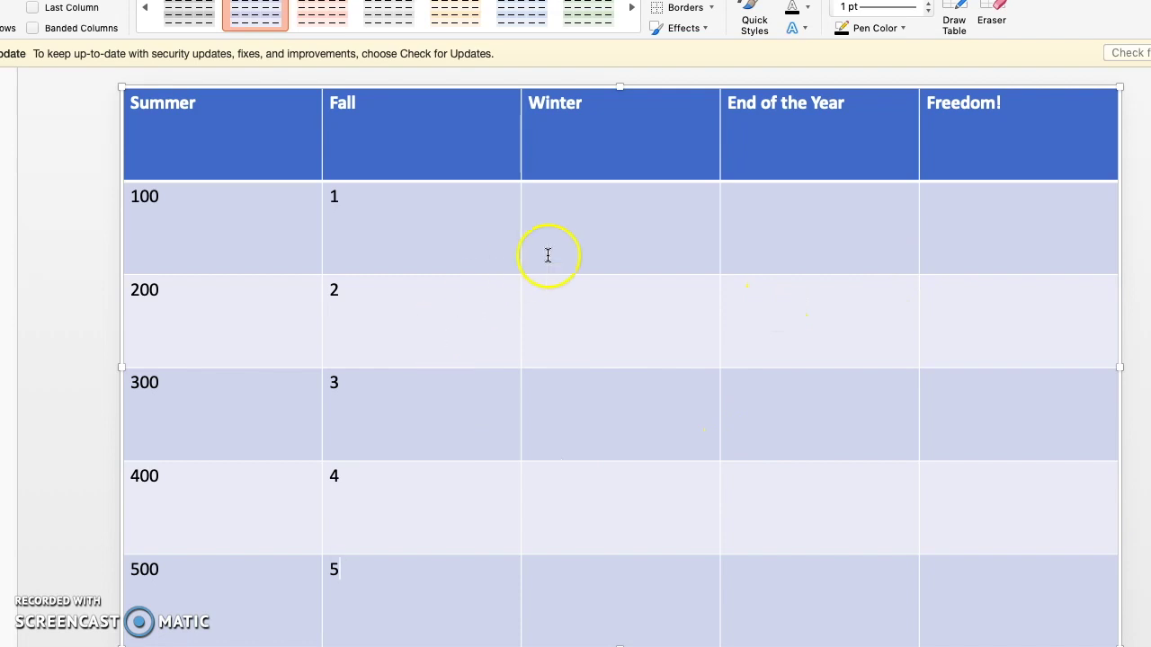
- Fill the Winter column with 100–500 and correct the Fall column values
left_click(599, 237)
type("100")
key("Down")
type("200")
key("Down")
type("300")
key("Down")
type("400")
key("Down")
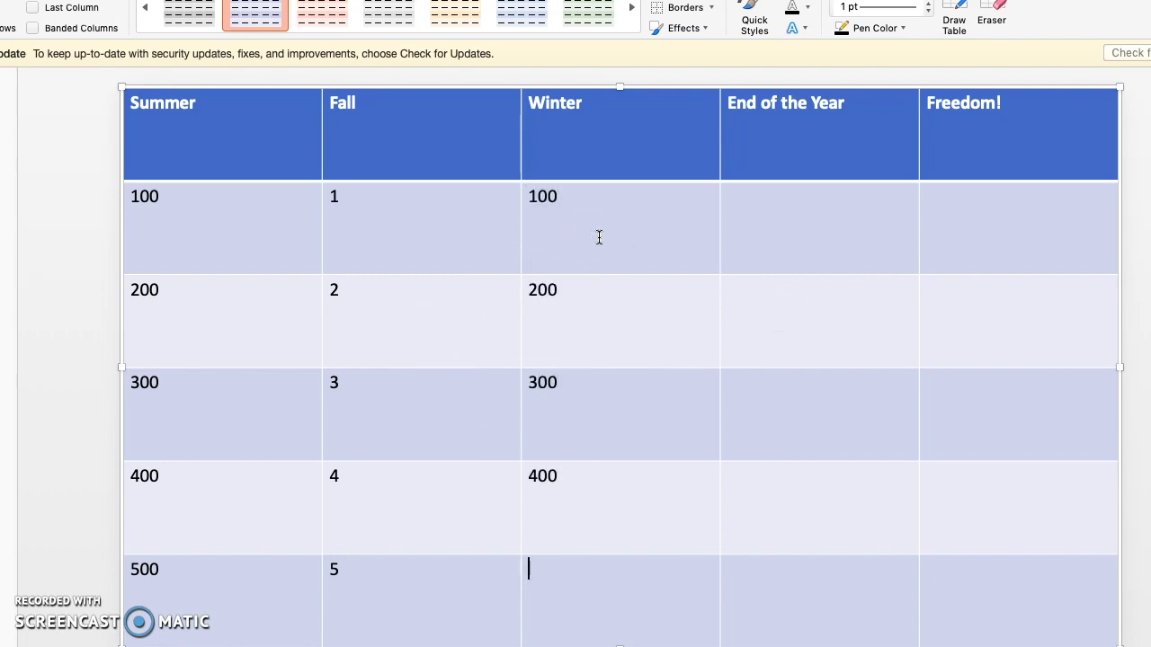
type("500")
type("00")
left_click(386, 218)
type("00")
key("Down")
type("00")
key("Down")
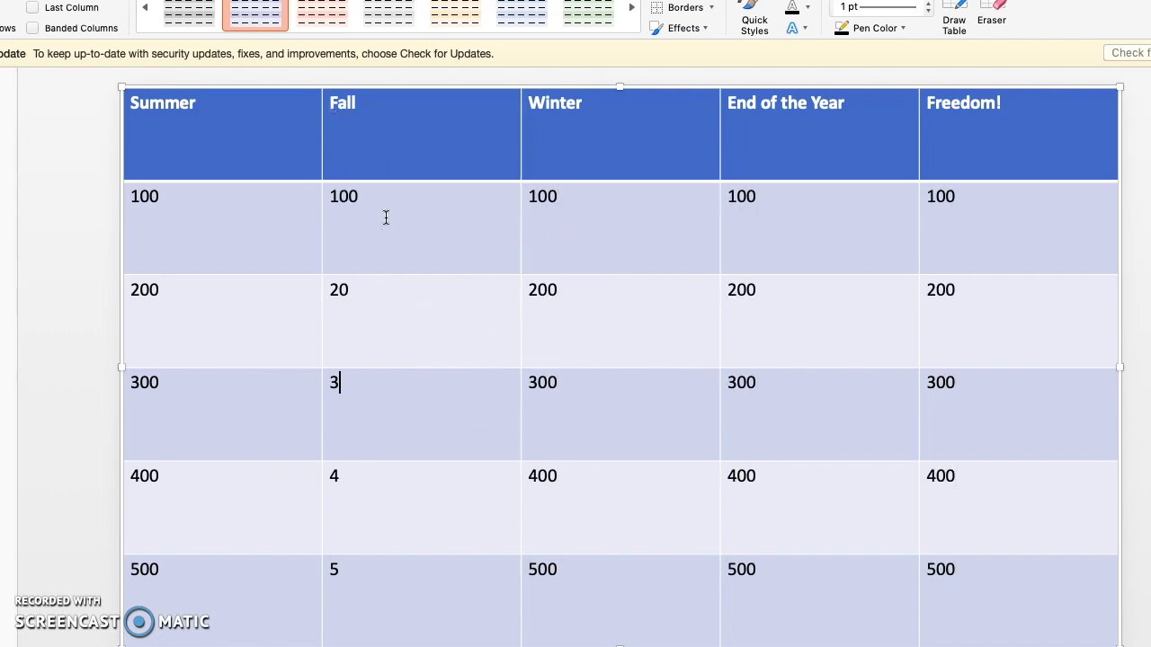
key("0")
key("0")
key("Down")
key("0")
key("0")
key("Down")
key("0")
key("0")
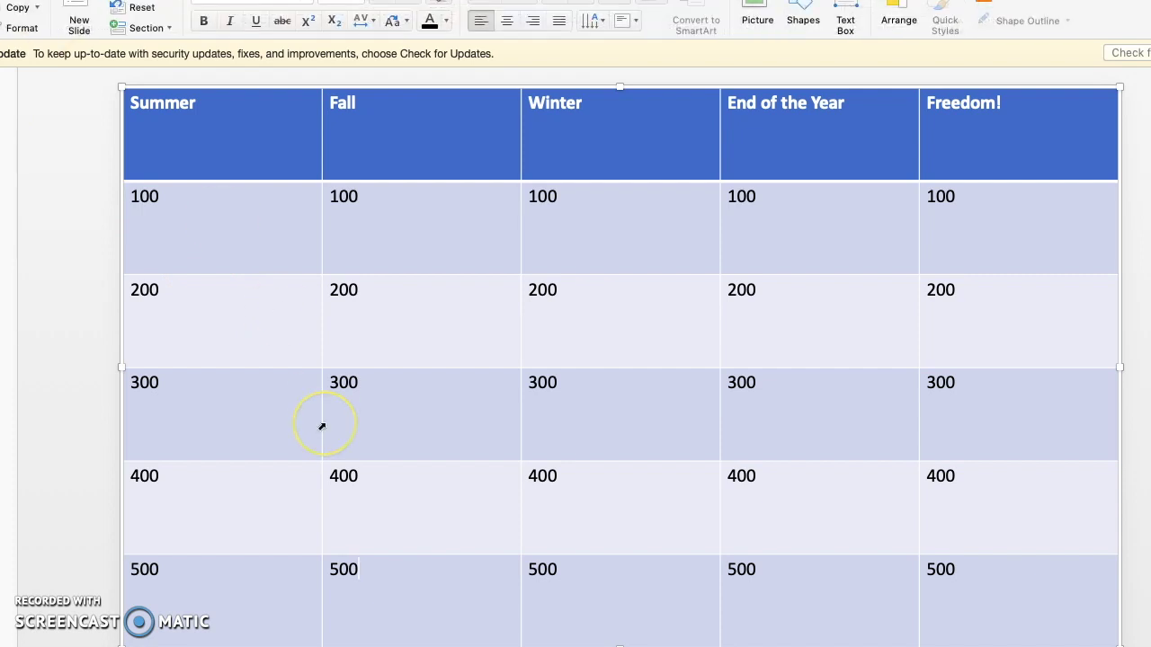
- Add a second slide after the points-table slide
left_click(77, 13)
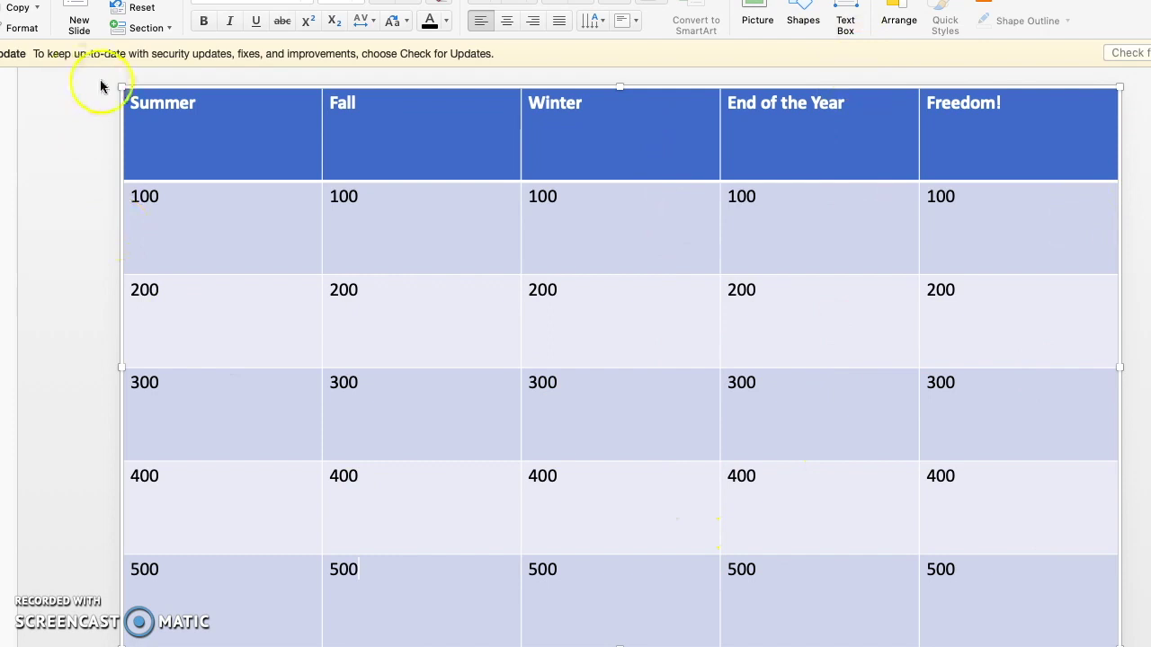
left_click(74, 5)
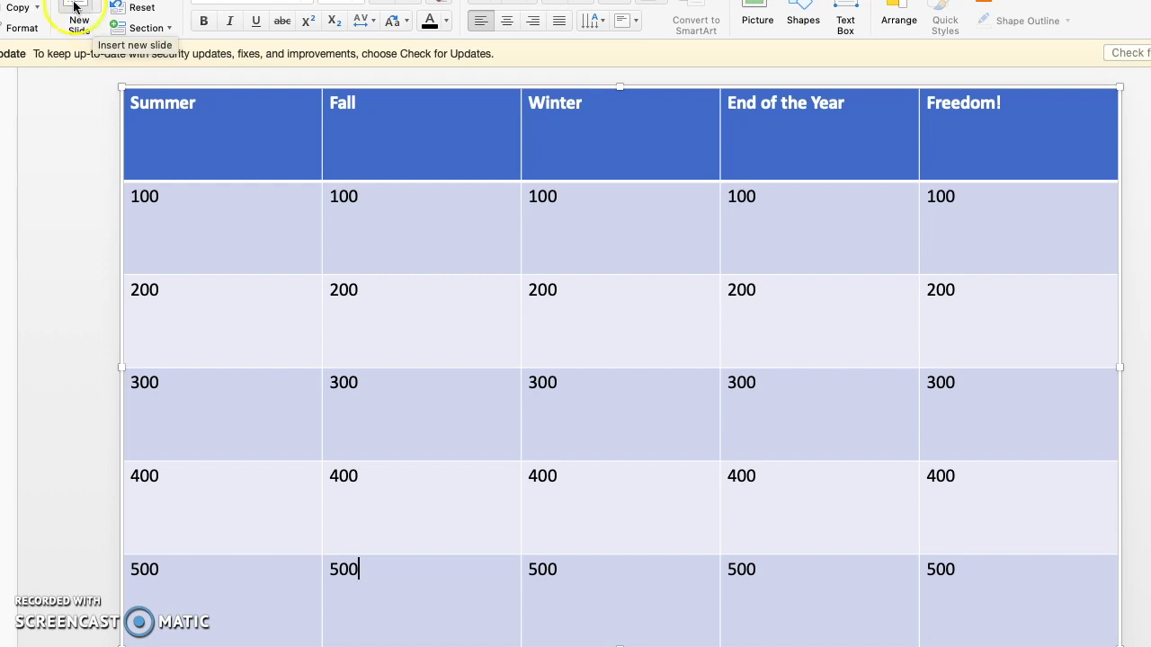
left_click(77, 6)
left_click(193, 322)
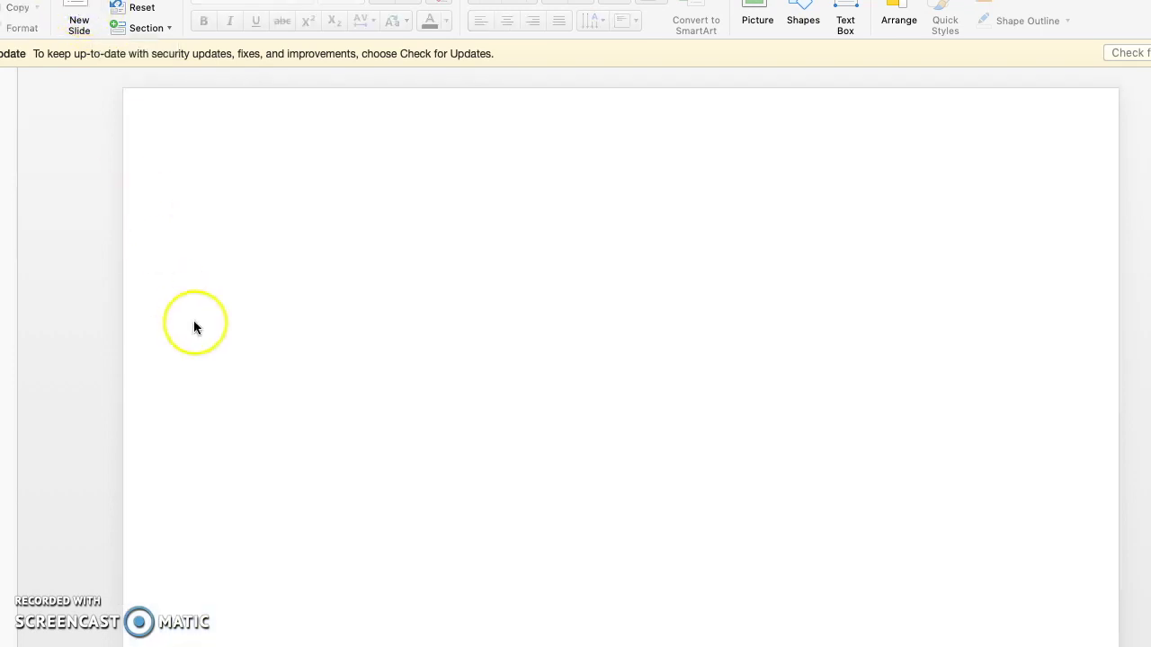
left_click(98, 6)
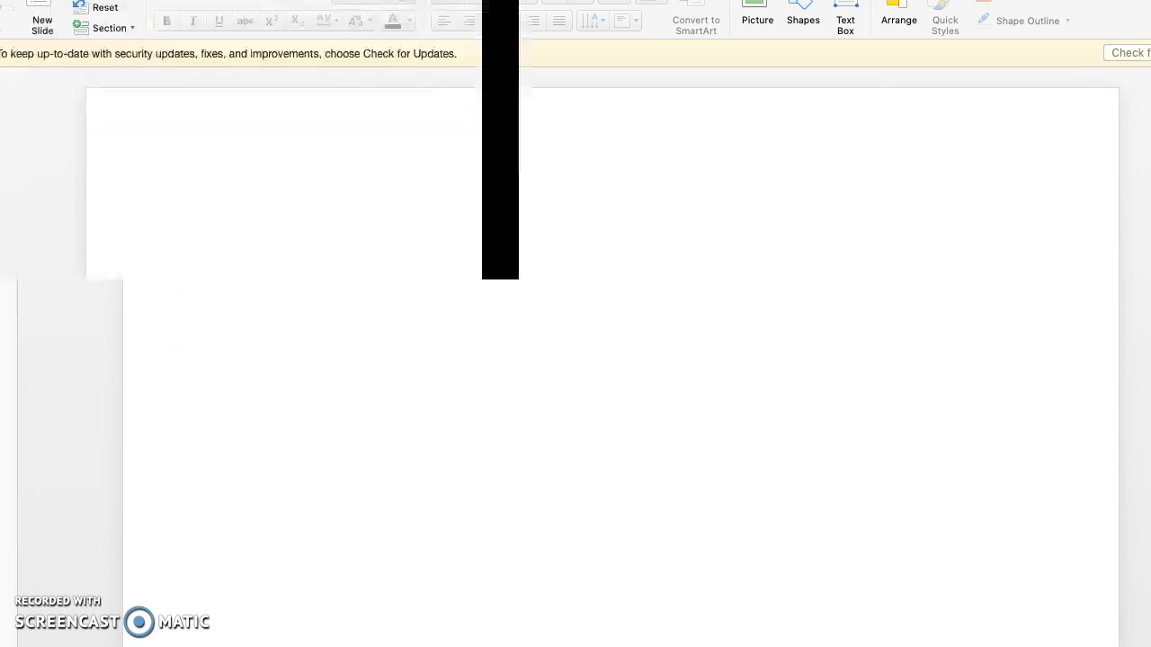
- Type 'Which one of these activities would you not do in the summer?' with answer 'a. Ski'
left_click(290, 203)
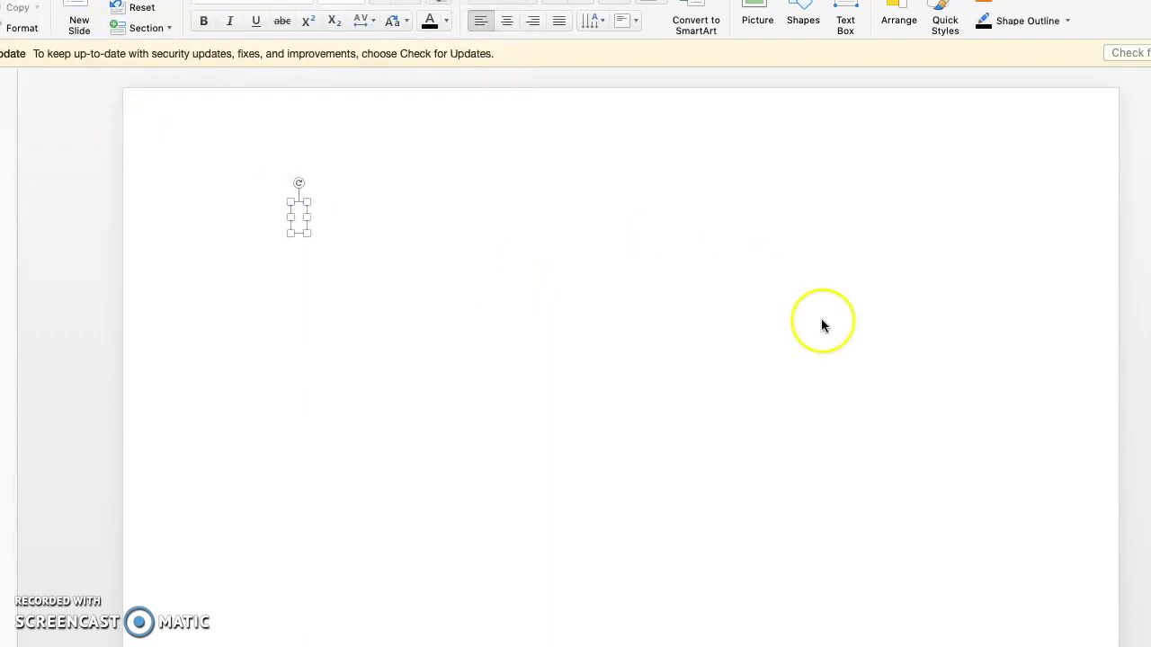
left_click(4, 110)
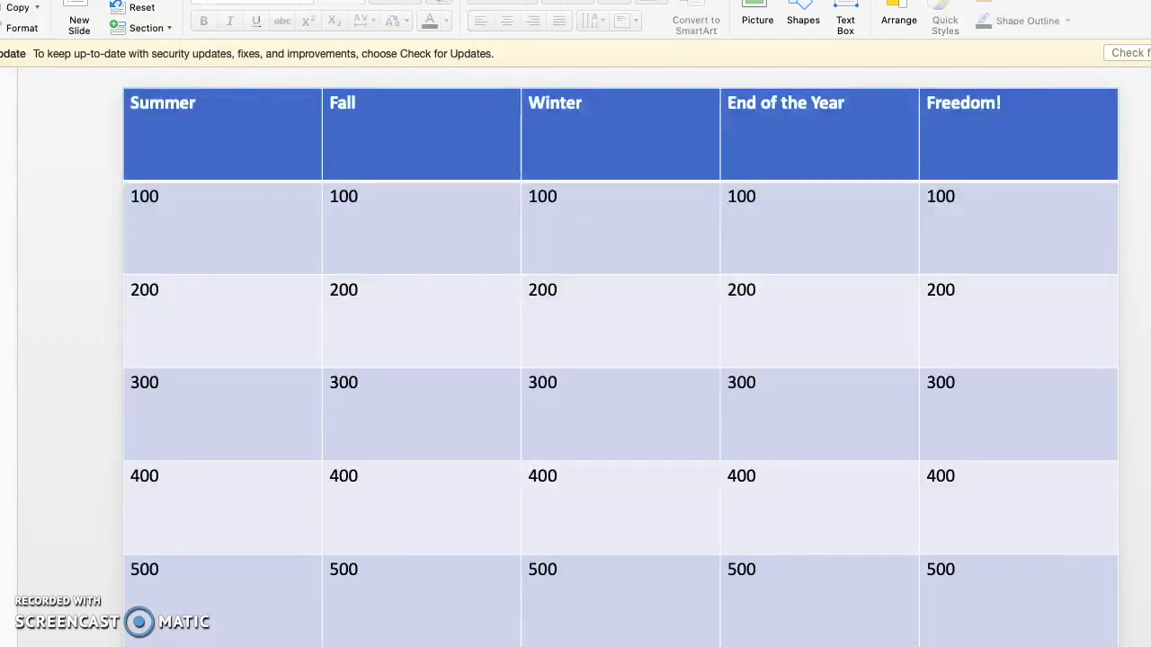
left_click(4, 145)
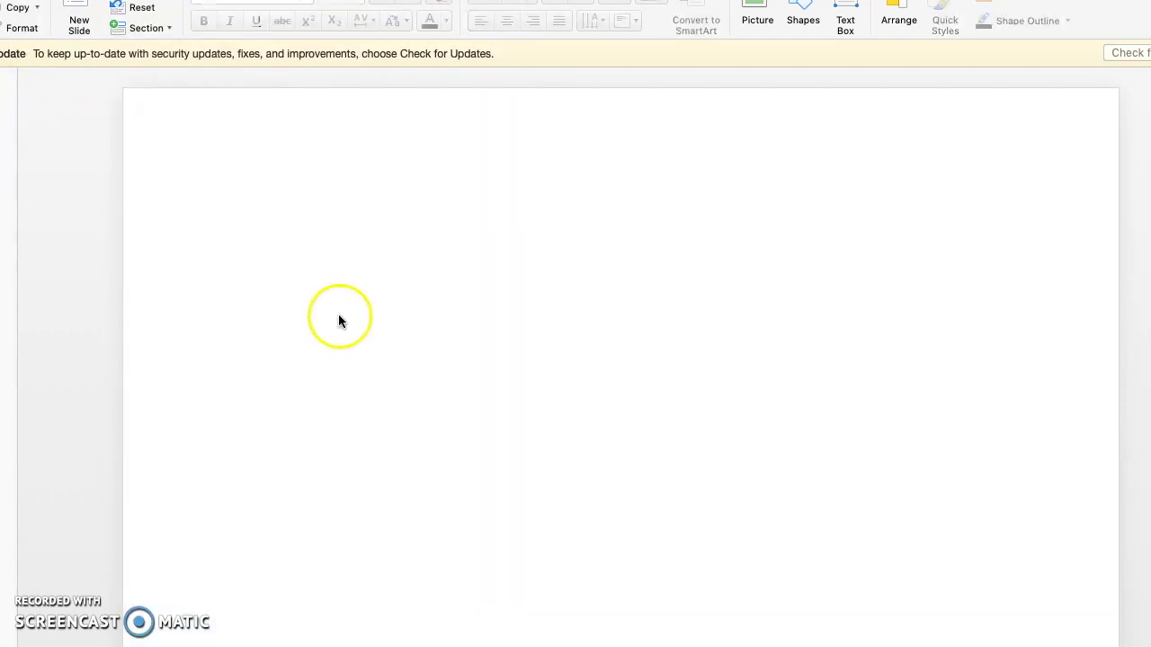
left_click(338, 315)
type("Which one of these act")
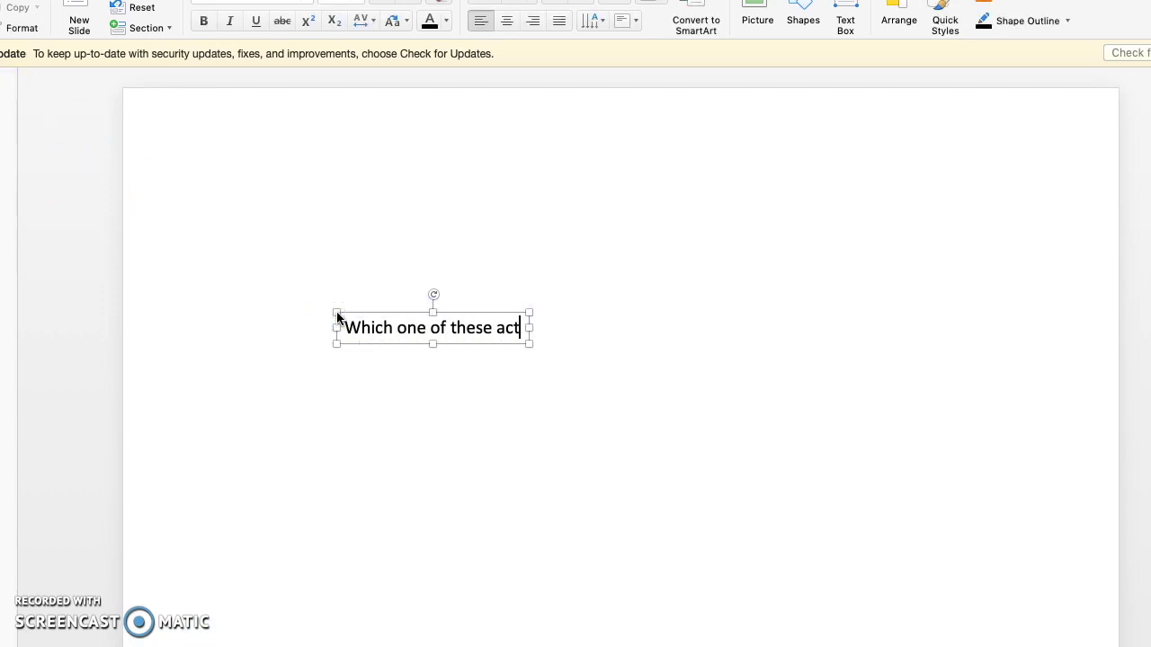
type("ivities would you not do in the summer?")
key("Return")
type("a. Ski")
- Add answers Swim, have a picnic and Go on vacation, then move the box up-right
key("Return")
type("Have thanksgiving dinner")
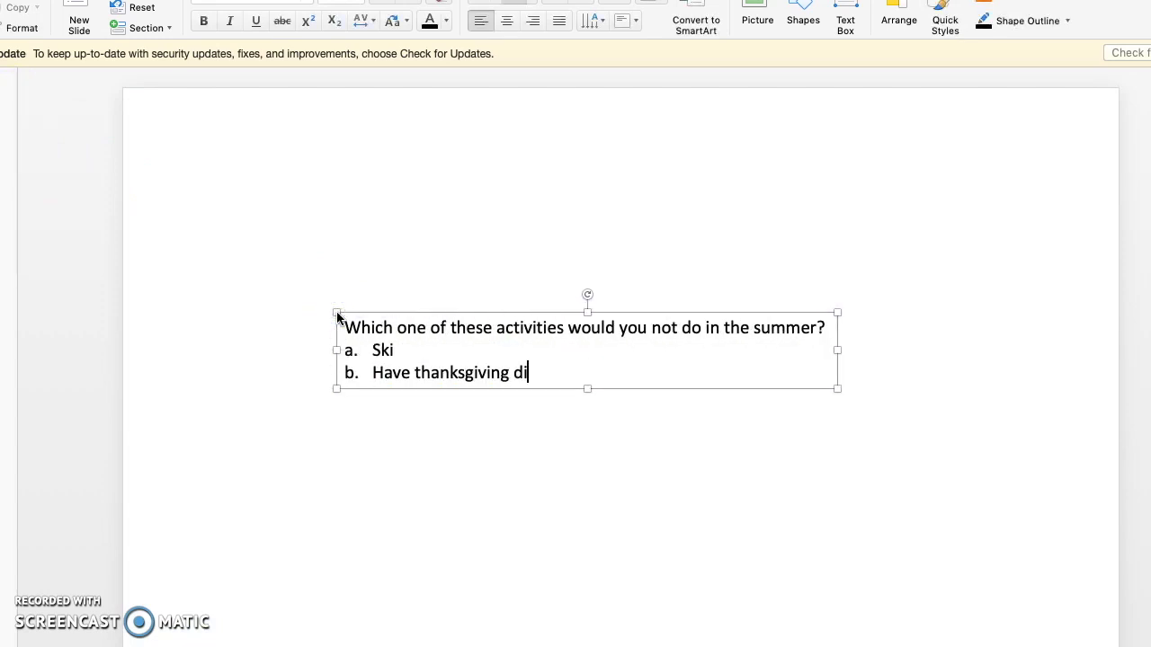
key("Return")
type("Swim")
key("Return")
key("Up")
key("Up")
key("shift+End")
type("have a picnic")
key("Down")
key("Down")
type("Go on vacation")
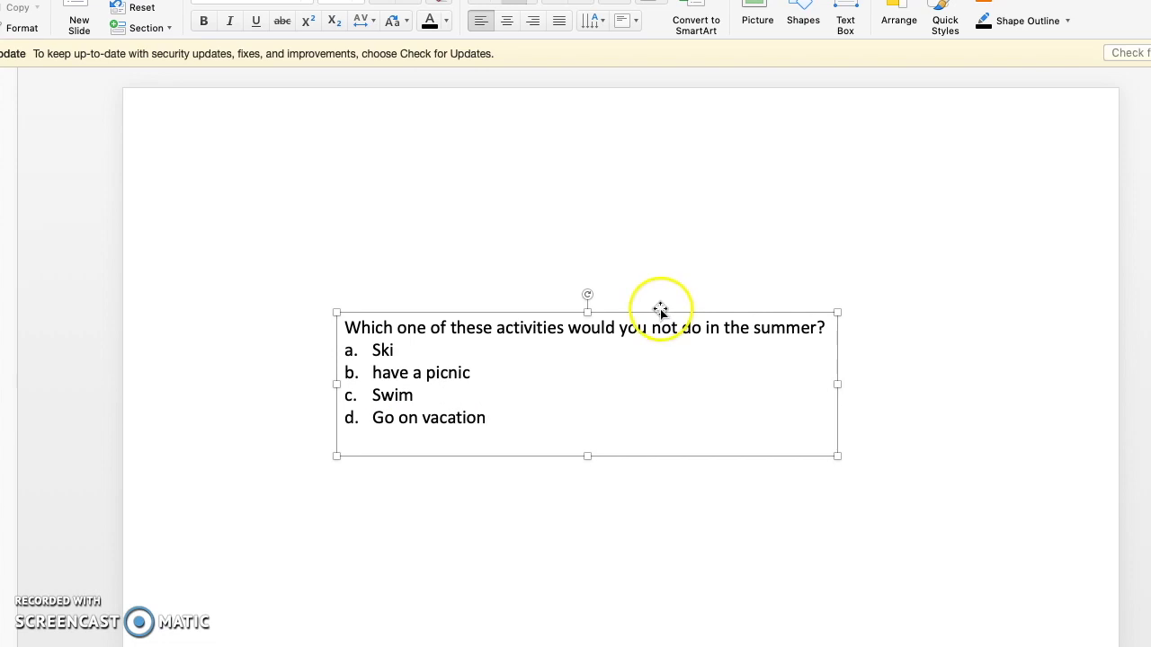
left_click_drag(660, 312, 706, 259)
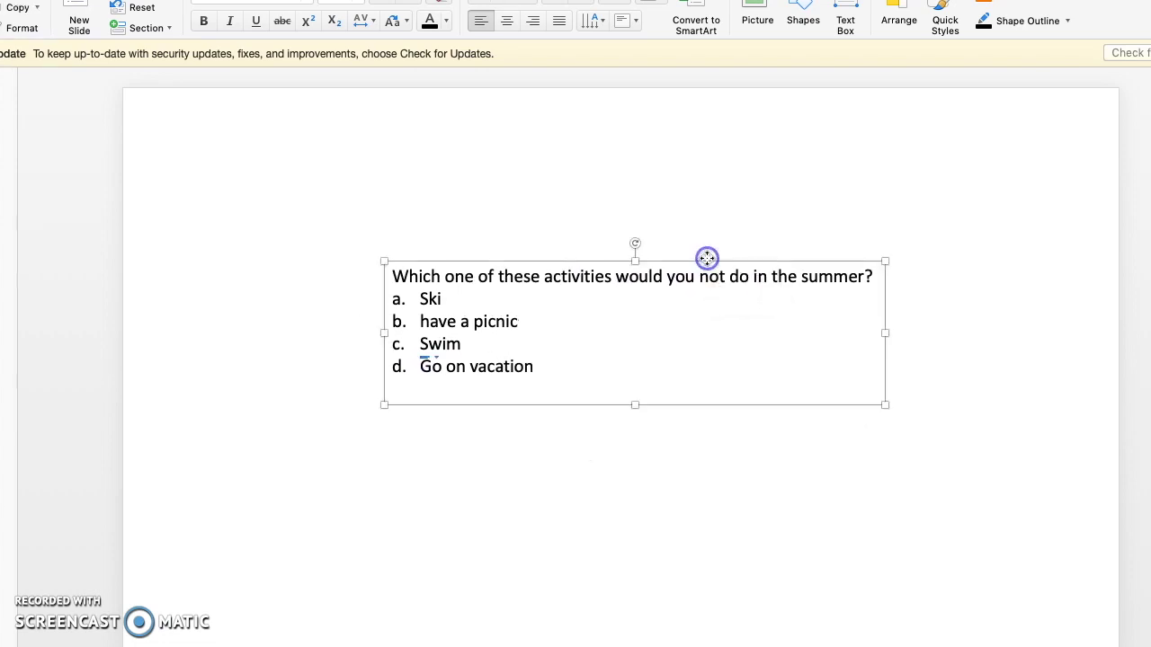
left_click(618, 180)
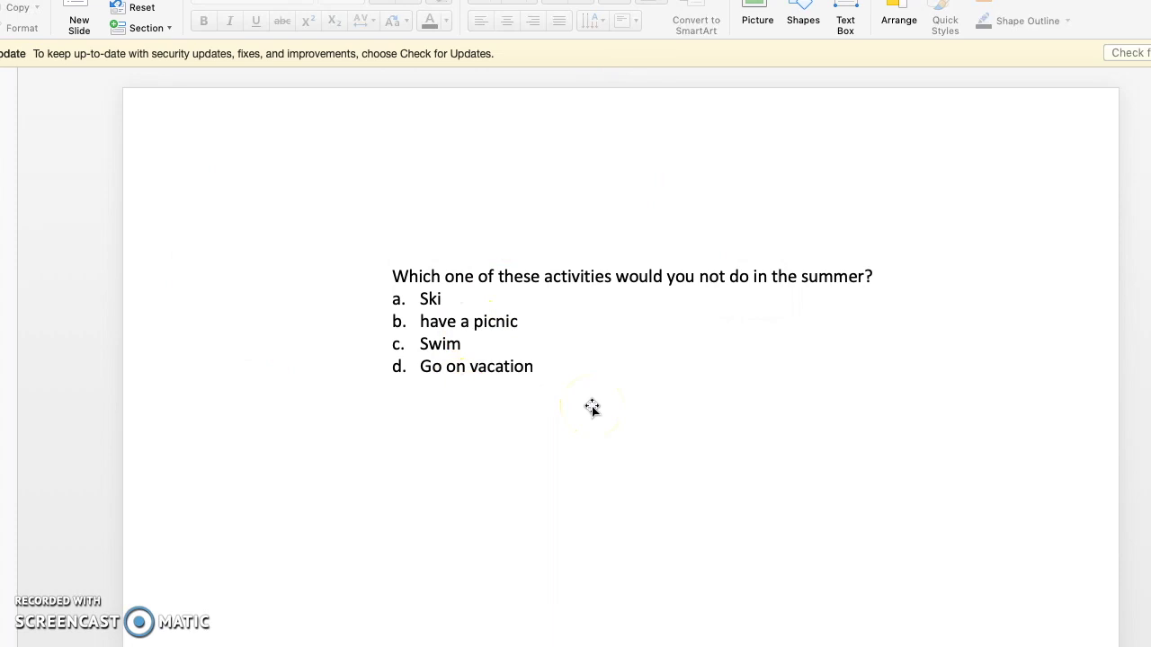
left_click(531, 367)
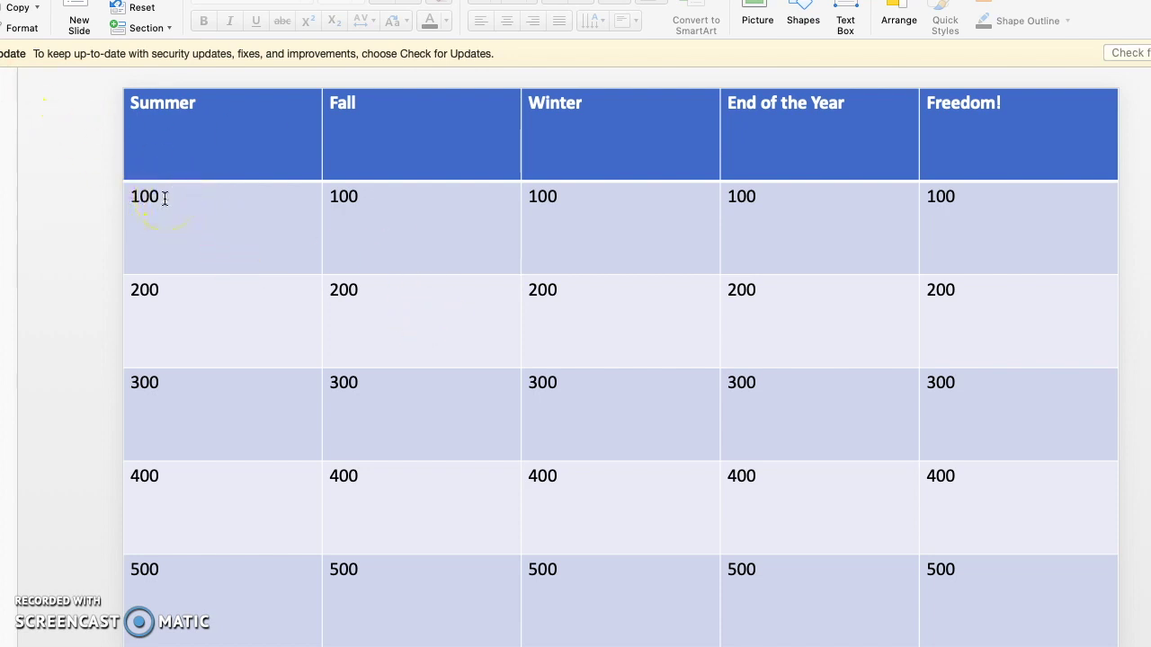
- Hyperlink the Summer 100 value to '2. Slide 2' and test that it opens the question
left_click_drag(165, 198, 133, 201)
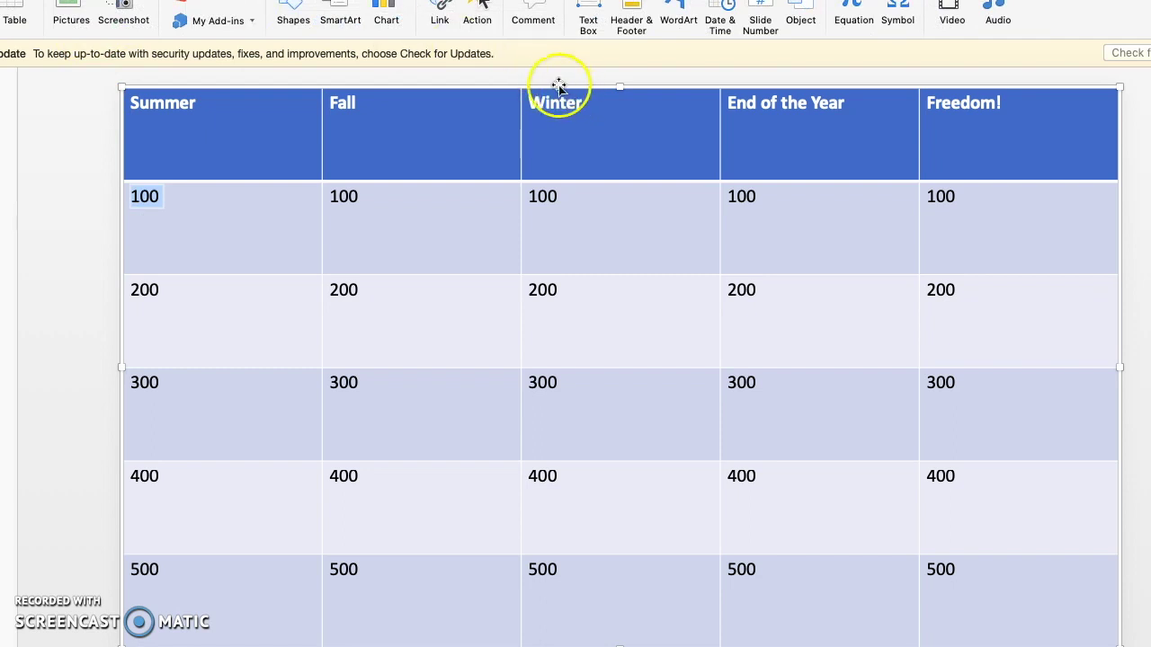
left_click(445, 16)
left_click(589, 120)
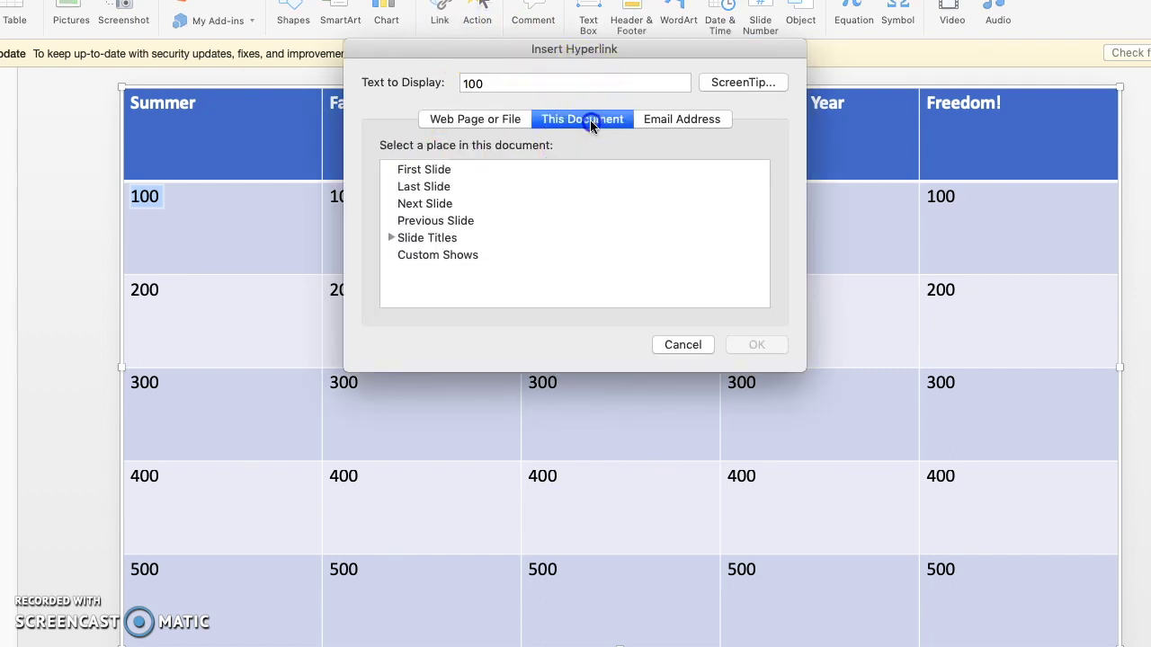
left_click(391, 238)
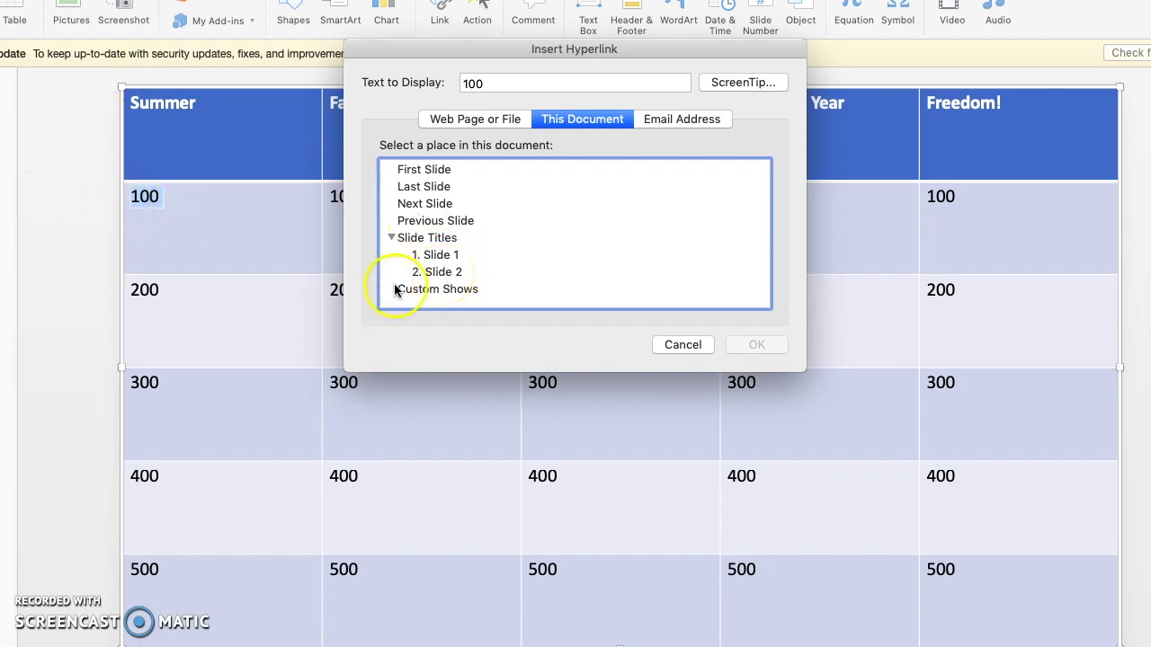
left_click(449, 272)
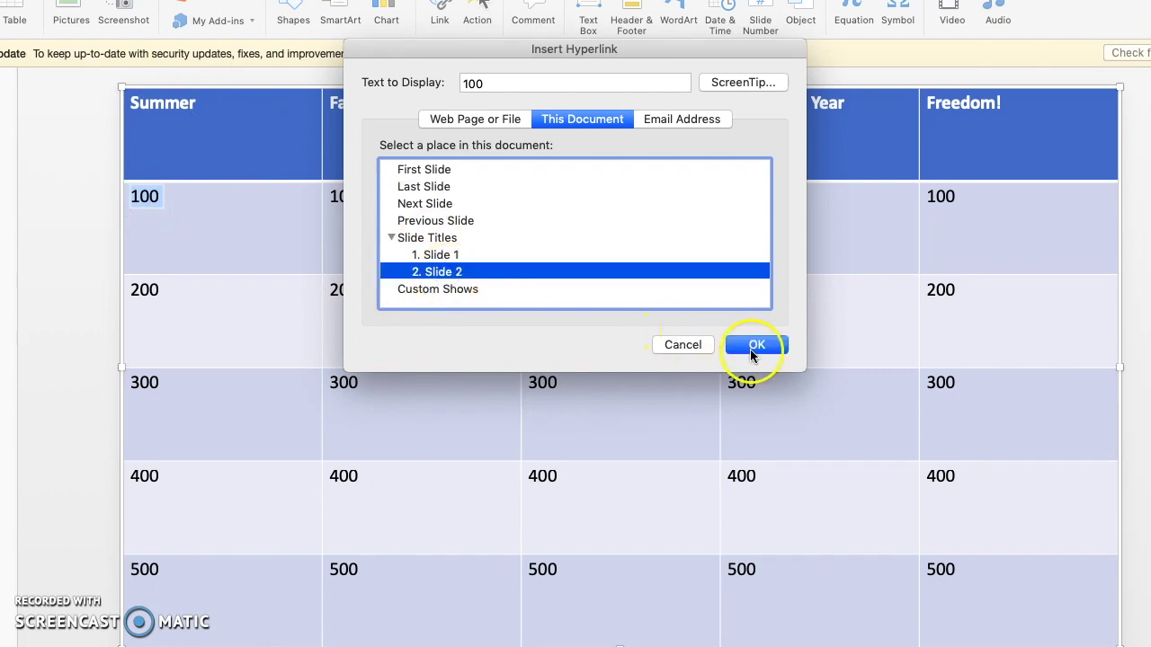
left_click(746, 345)
left_click(284, 241)
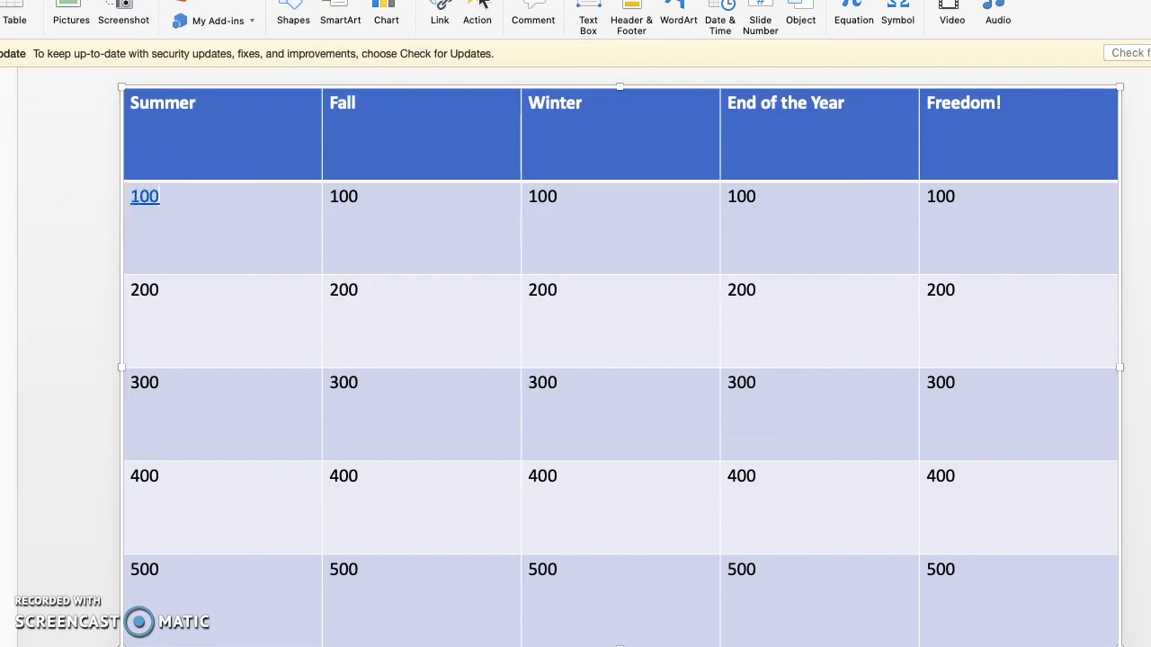
left_click(4, 126)
key("Up")
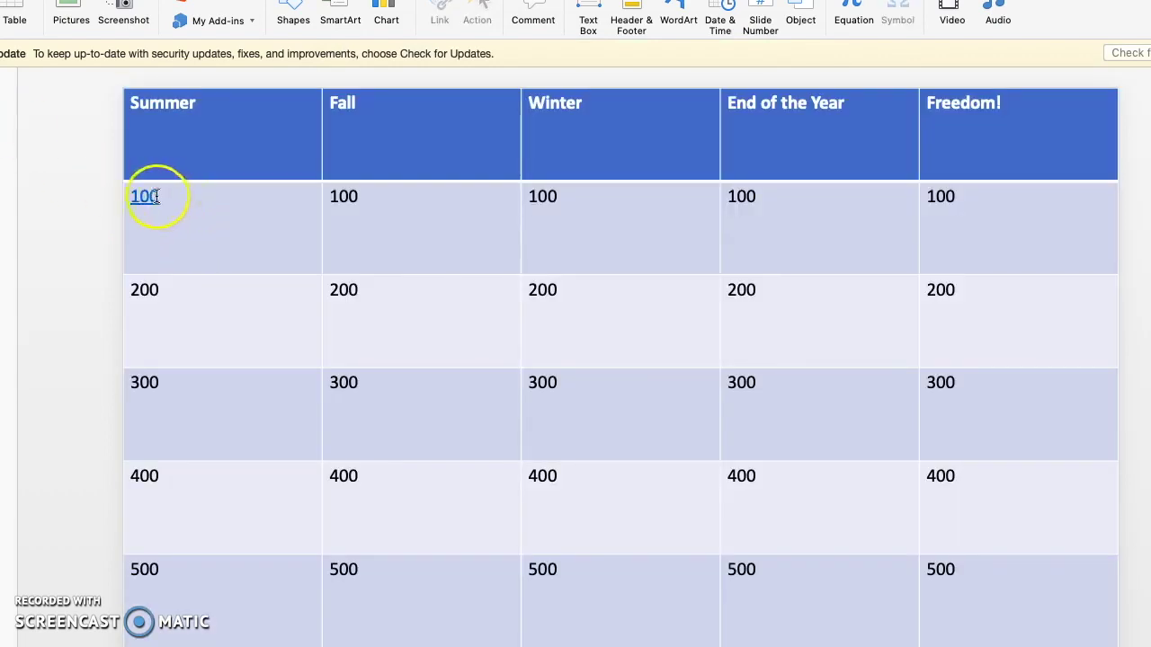
key("Down")
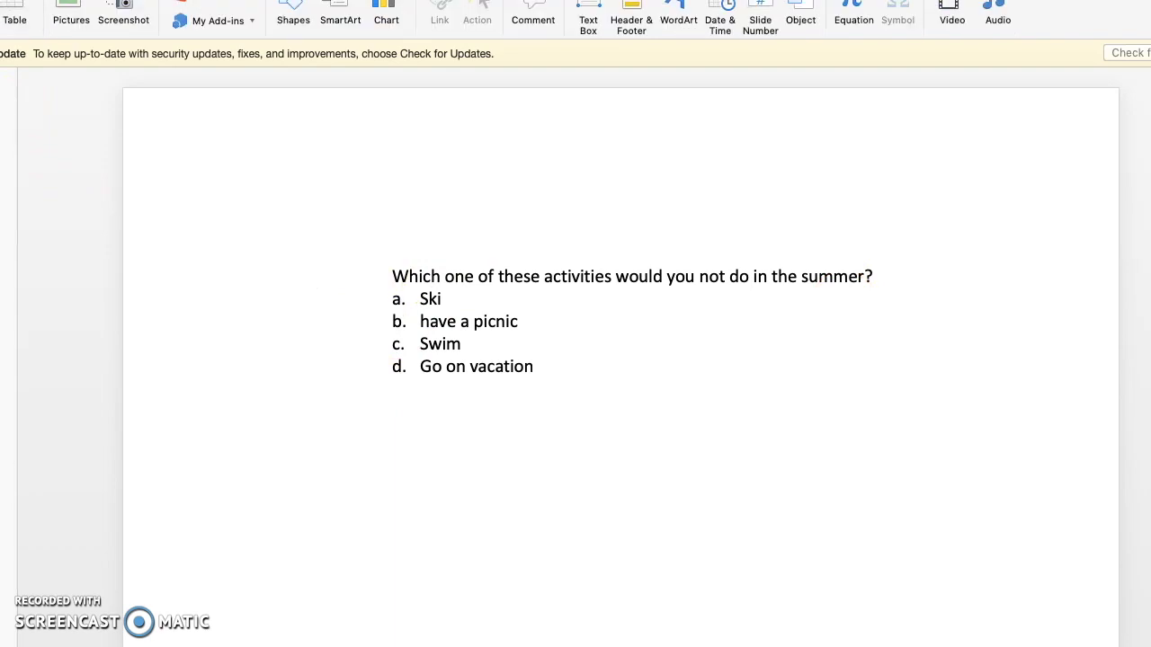
- Draw a Smiley Face shape in the question slide's bottom-right corner
left_click(295, 7)
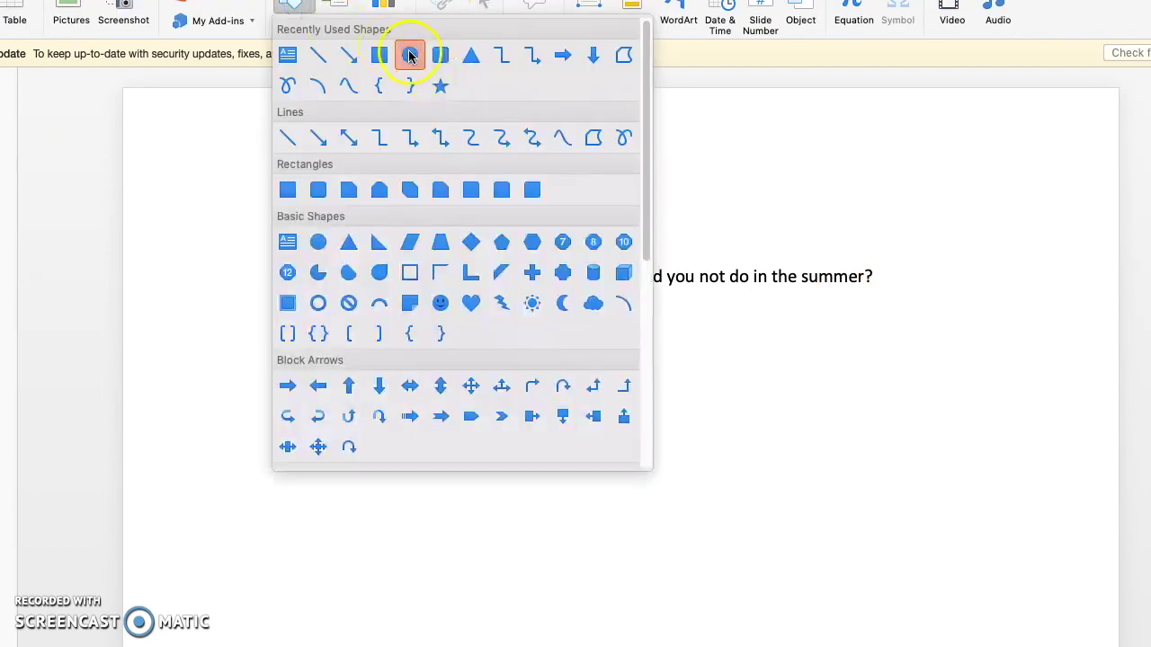
left_click(440, 303)
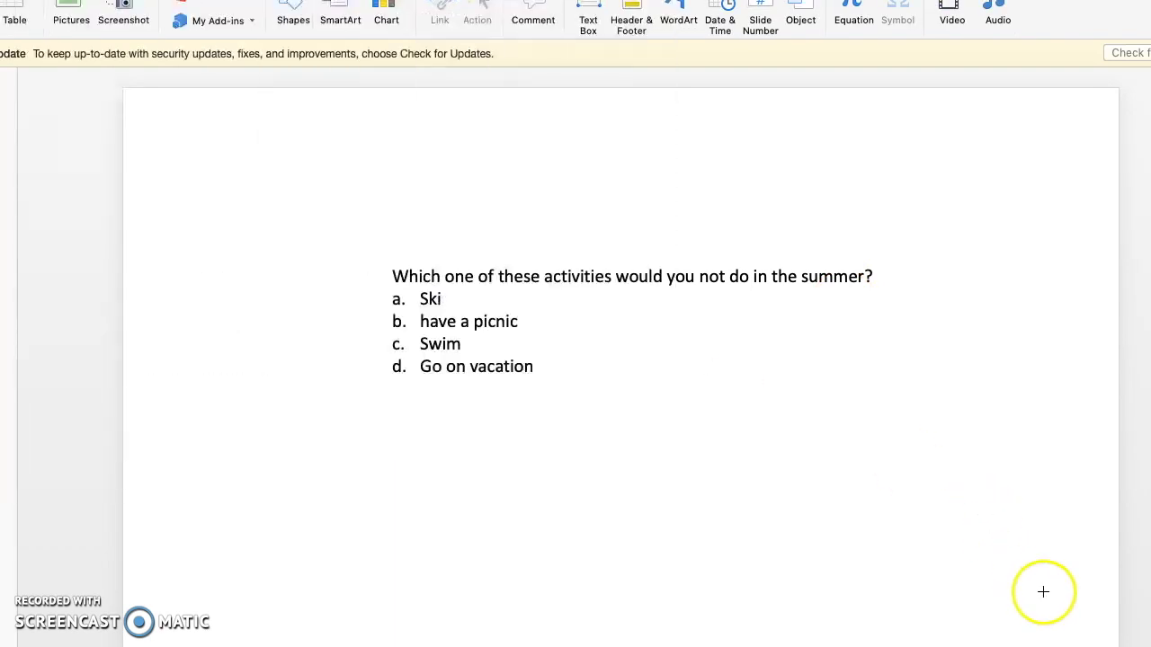
left_click_drag(1043, 592, 1100, 638)
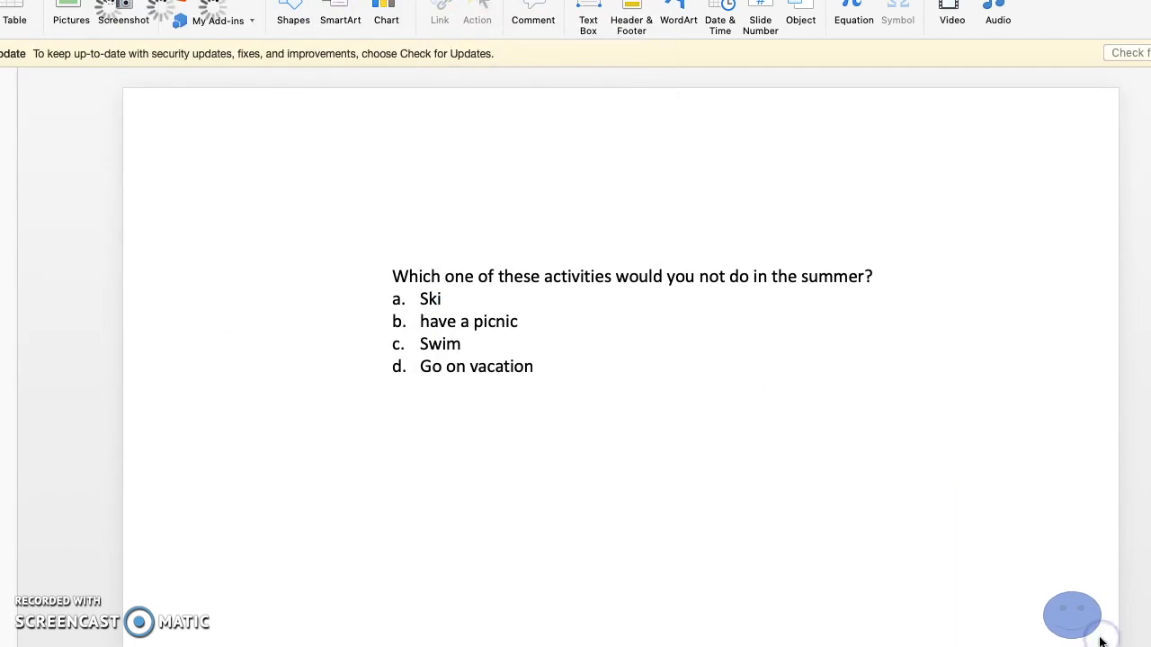
left_click(1094, 599)
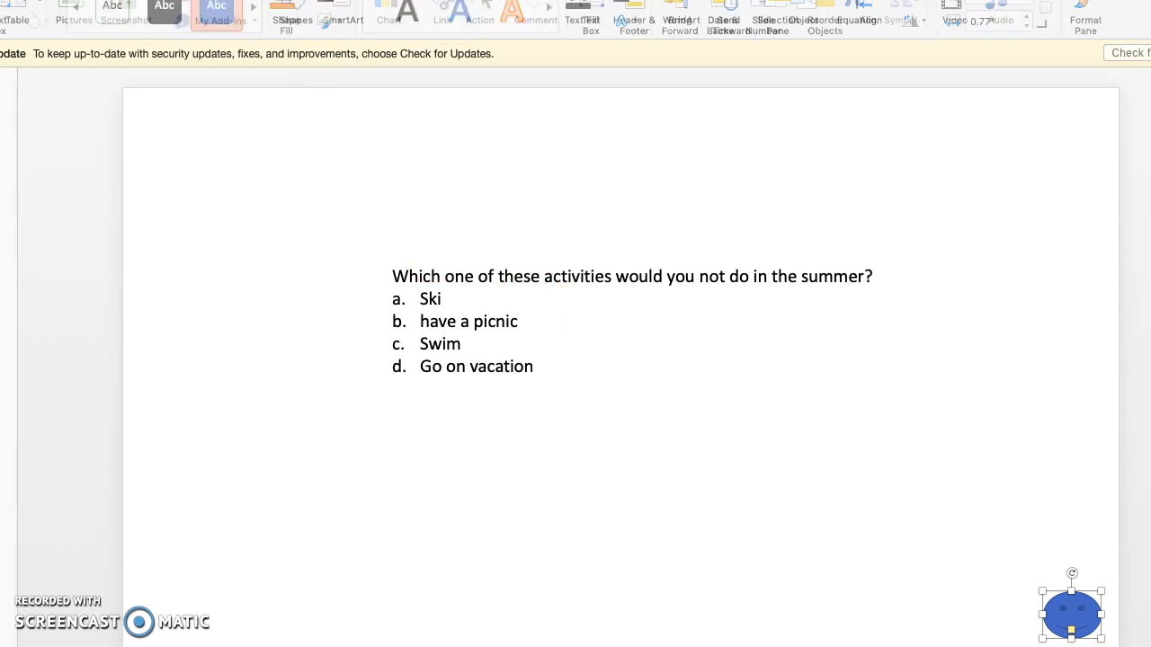
- Hyperlink the smiley face back to '1. Slide 1'
left_click(438, 11)
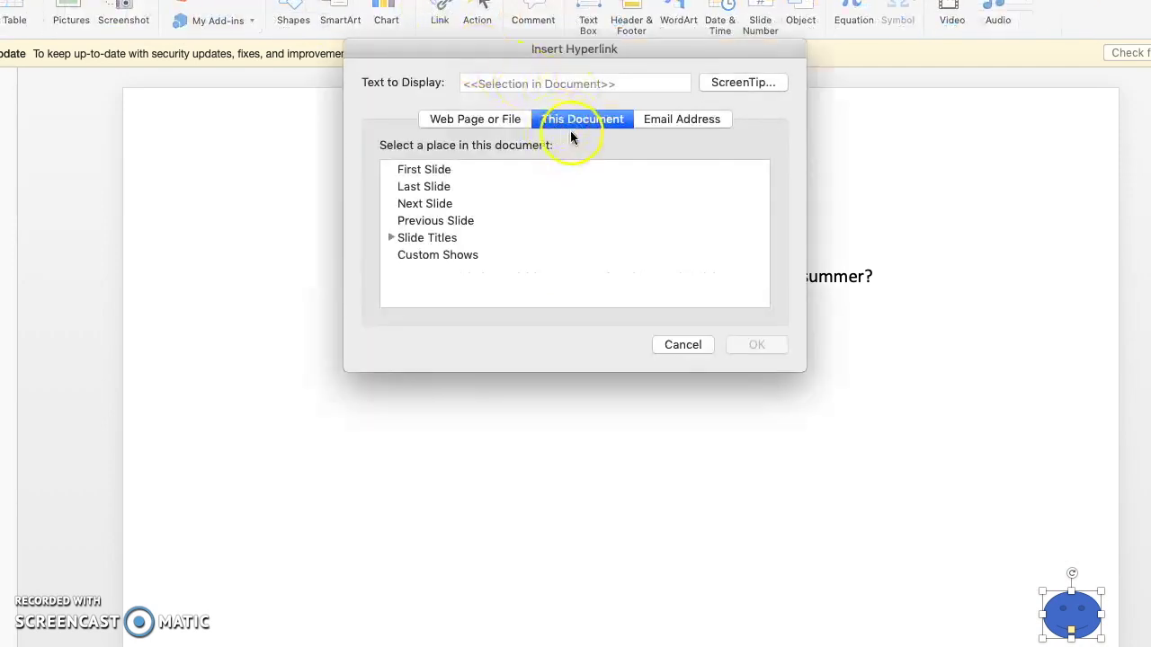
left_click(392, 240)
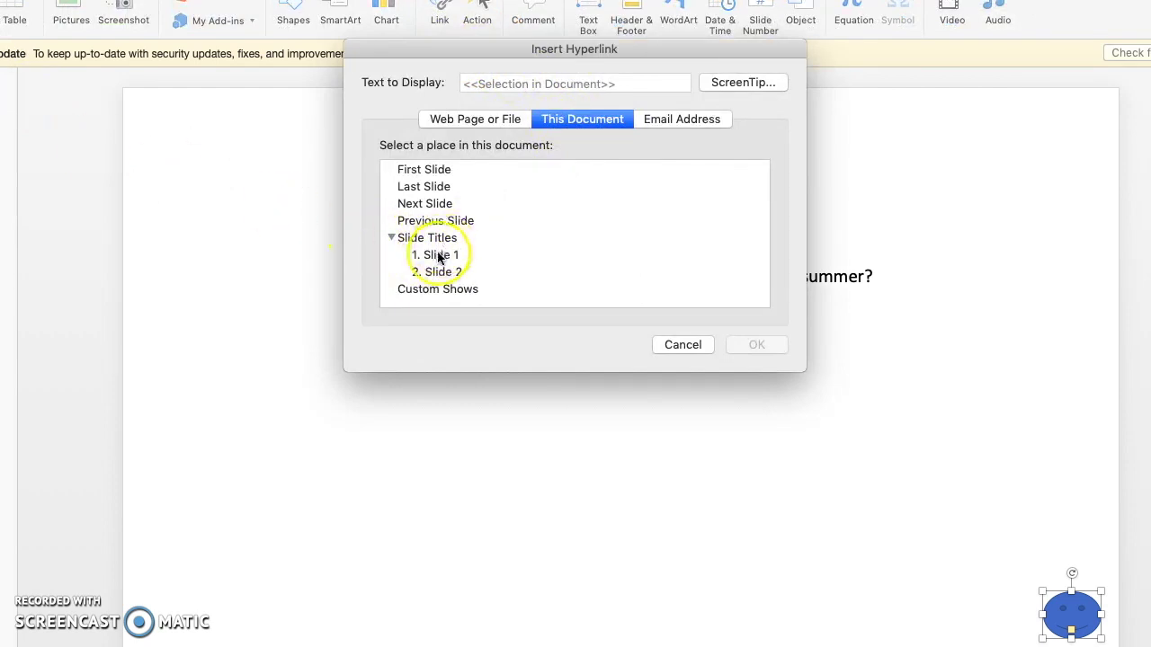
left_click(437, 255)
left_click(755, 346)
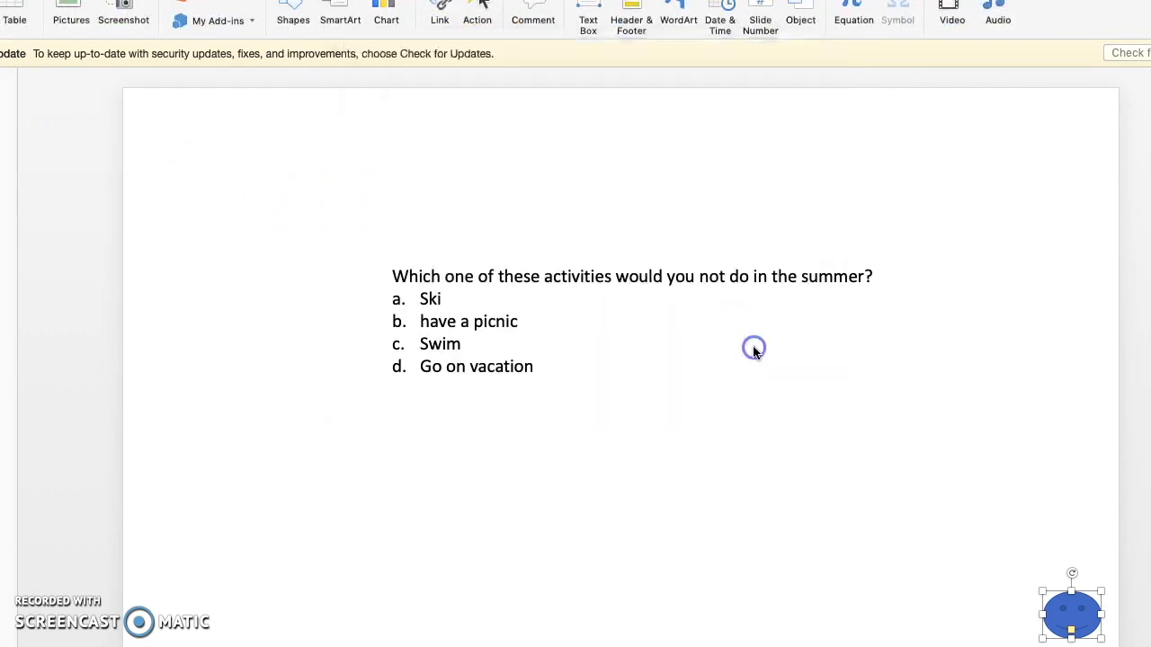
- Deselect the smiley face and switch to the finished JEOPARDY presentation
left_click(727, 506)
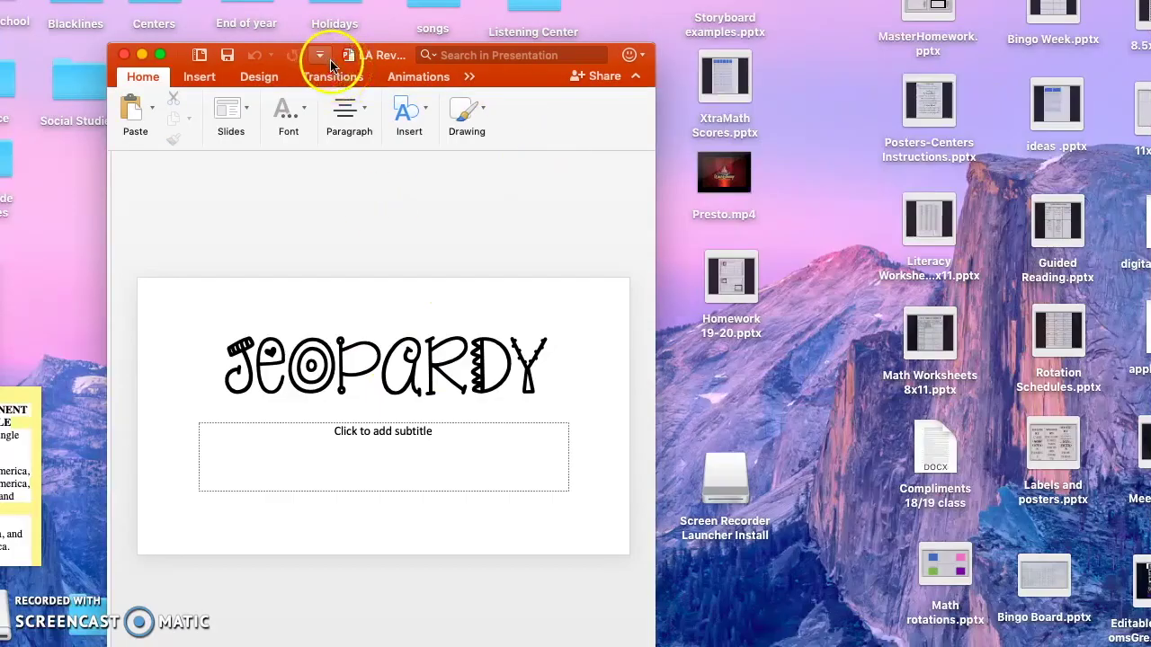
- Raise the presentation window slightly and widen the pane to reveal the slide thumbnails
left_click_drag(337, 57, 338, 36)
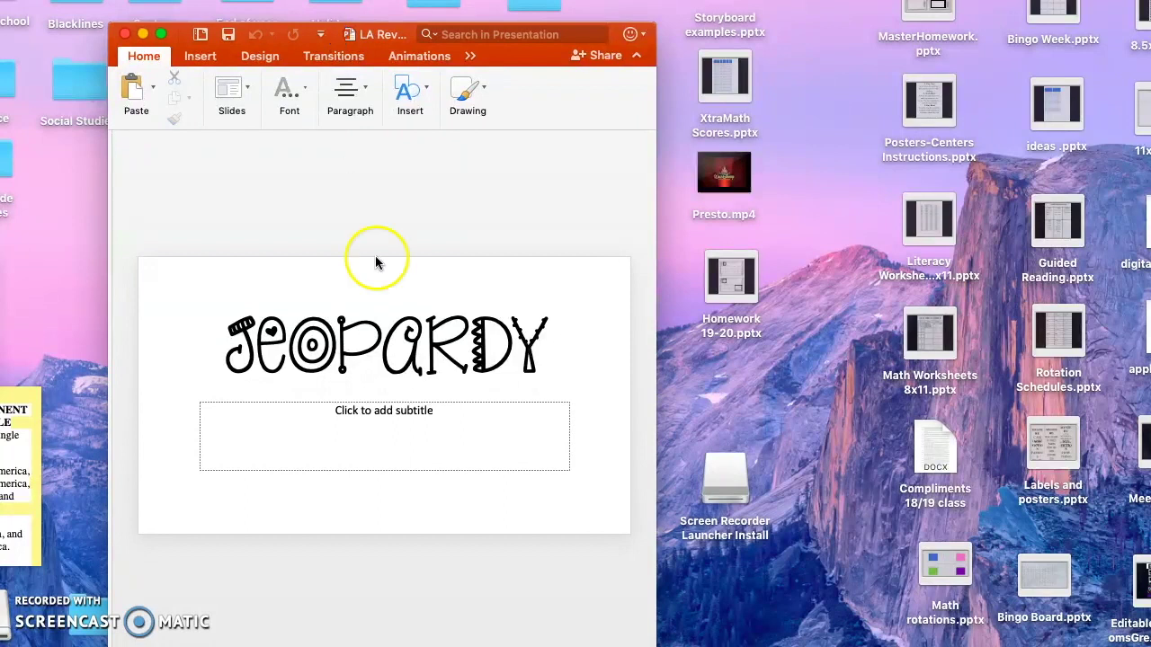
left_click(366, 490)
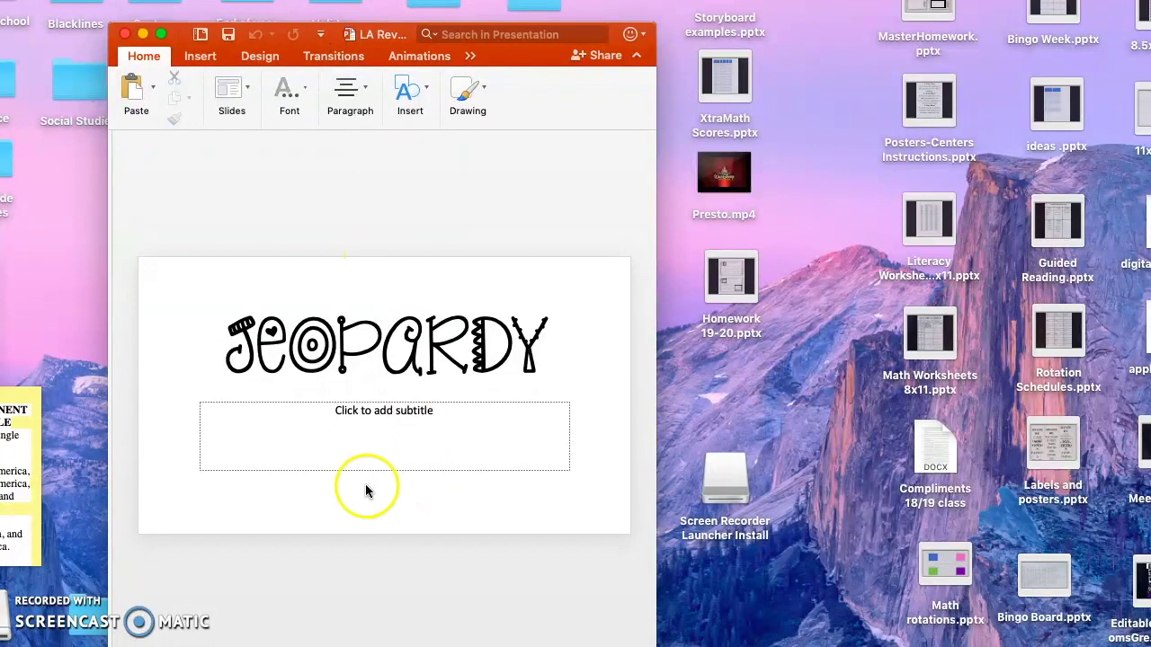
left_click_drag(106, 391, 233, 408)
- Display the points table slide (Authors Purpose, Main Idea, Word Work, Grammar, Cause and Effect) and browse the slides
left_click(169, 223)
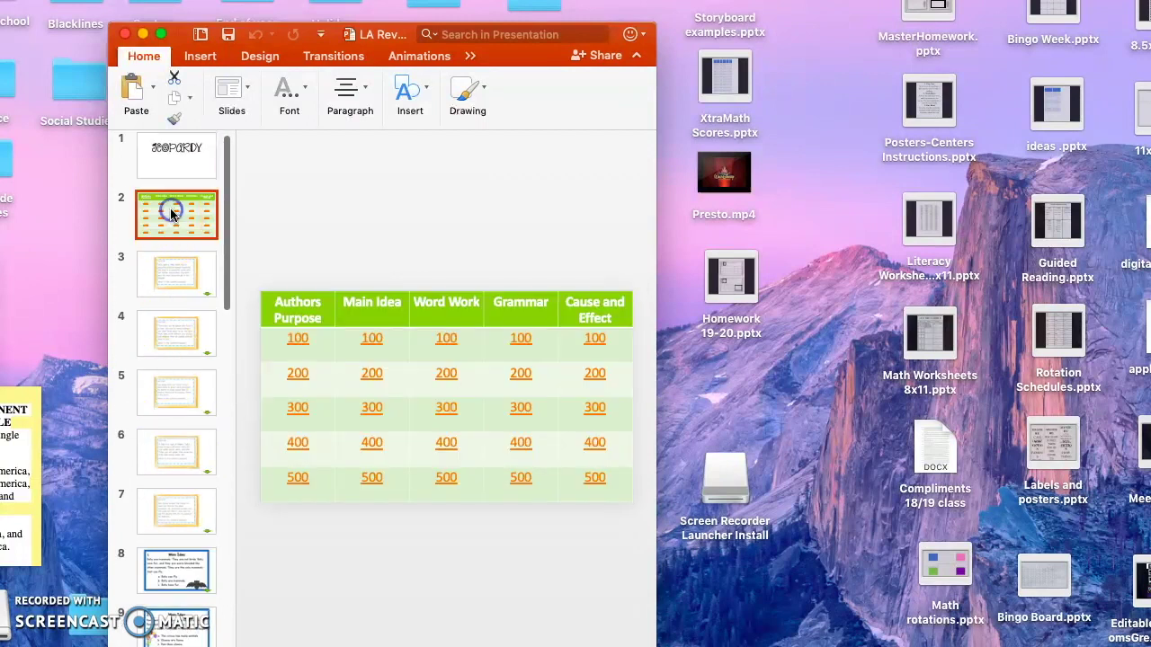
scroll(173, 479, "down", 5)
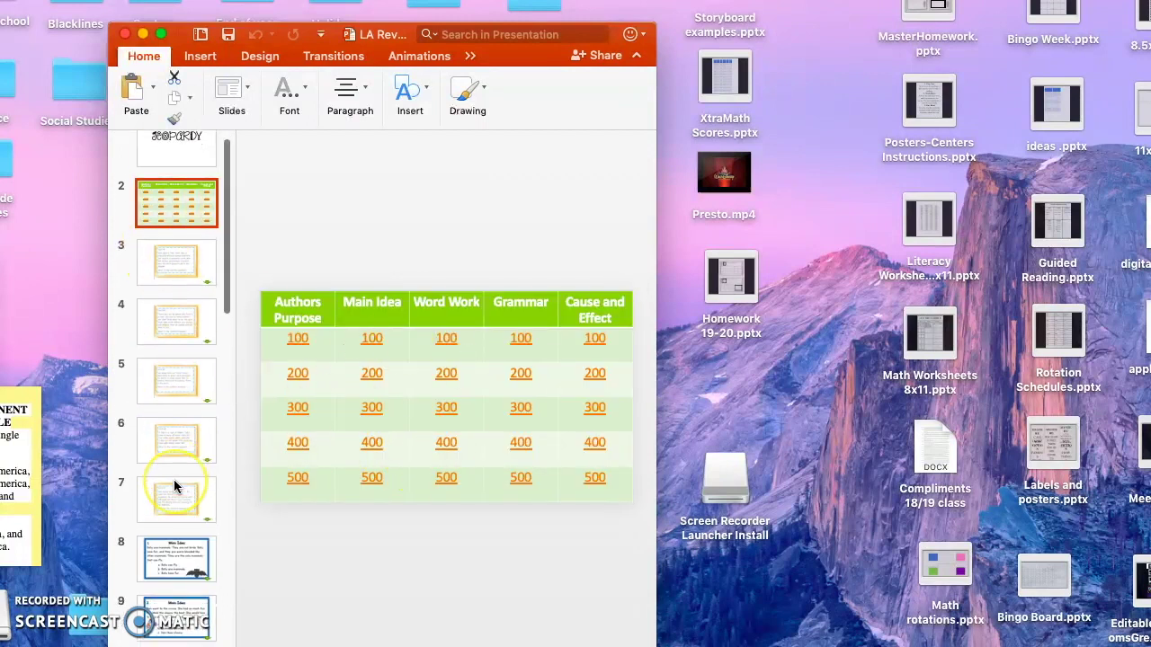
scroll(175, 486, "down", 10)
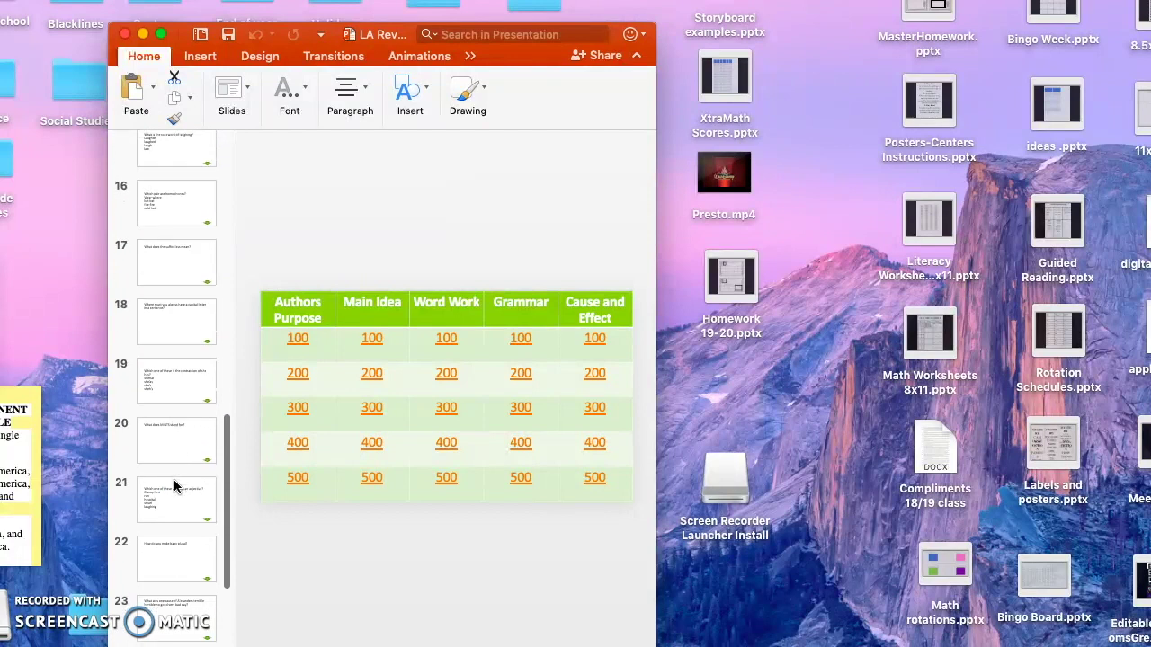
left_click(426, 475)
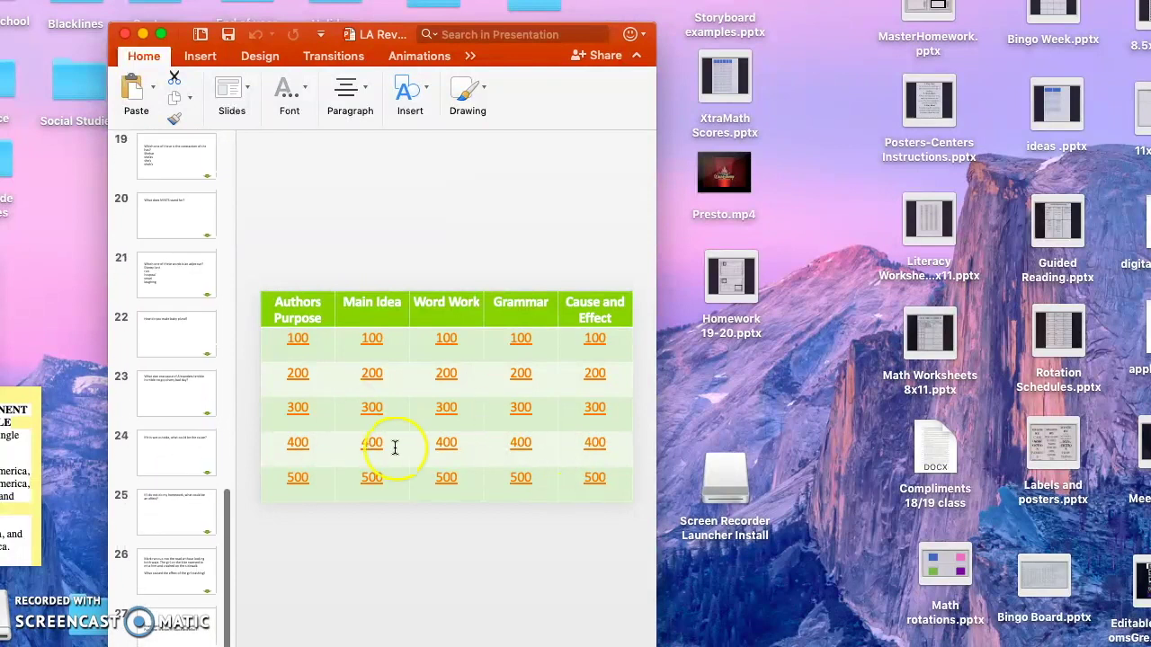
left_click(177, 423)
scroll(177, 422, "up", 15)
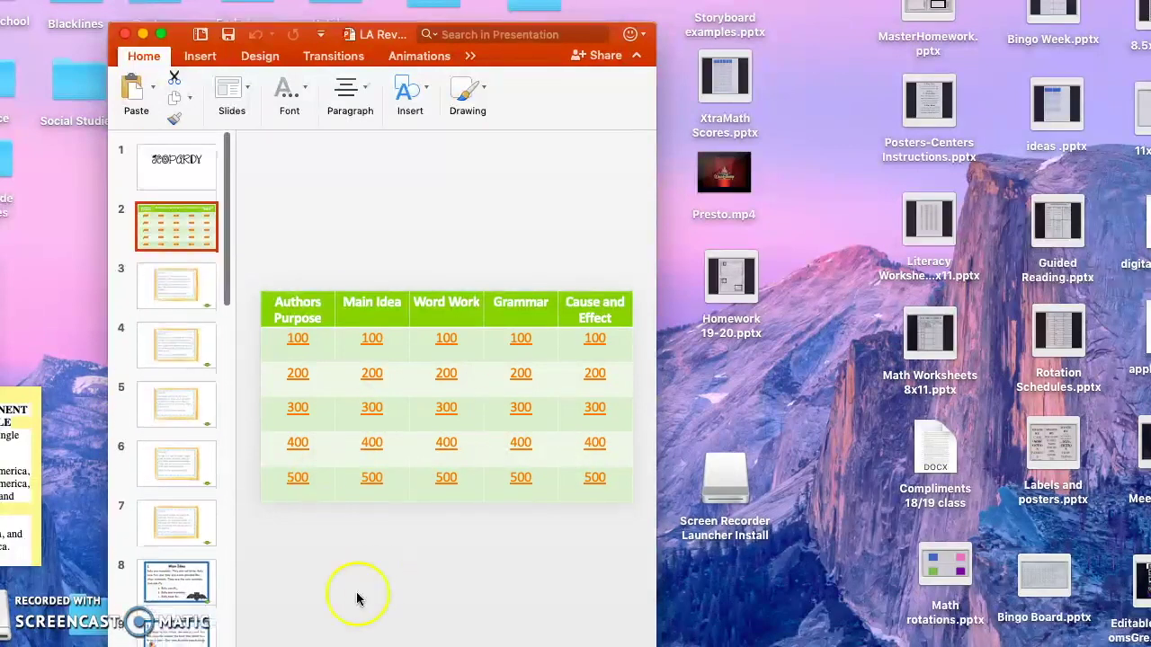